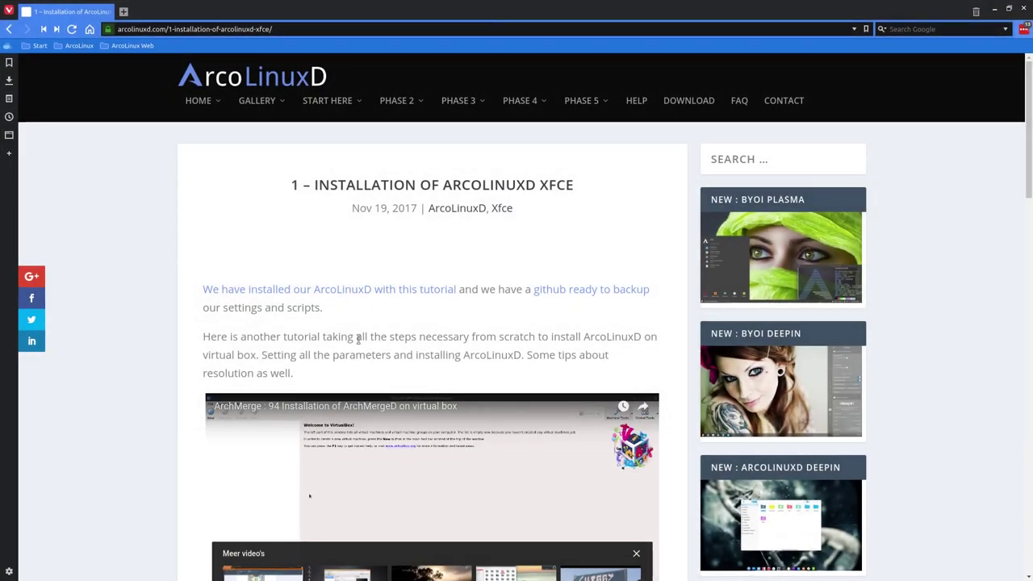
- Scroll through the '1 – Installation of ArcoLinuxD XFCE' article, highlighting ARCOLINUXD in its title
scroll(375, 337, down, 1)
scroll(355, 336, up, 1)
scroll(356, 336, down, 1)
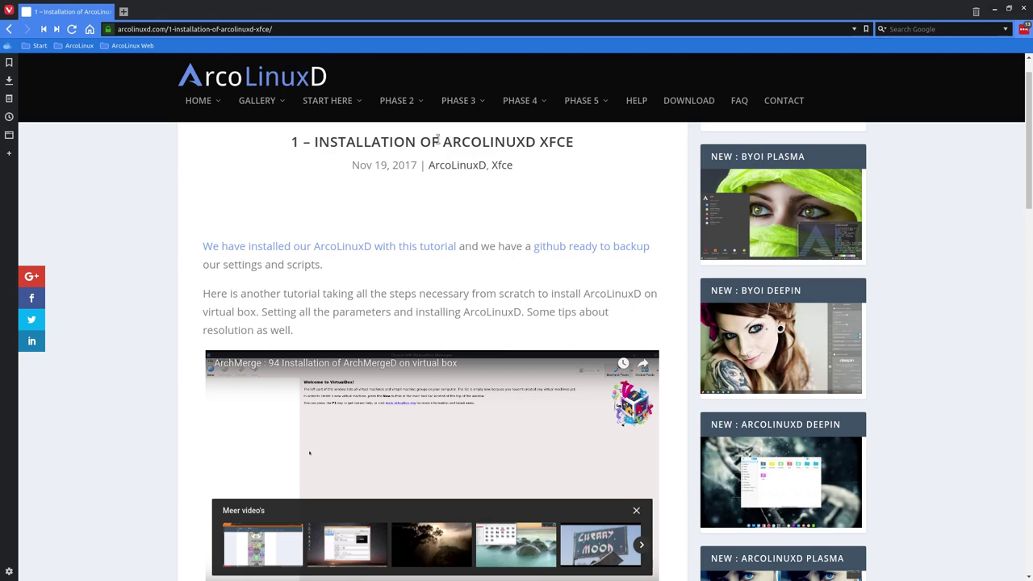
drag(440, 143, 536, 144)
mouse_move(531, 109)
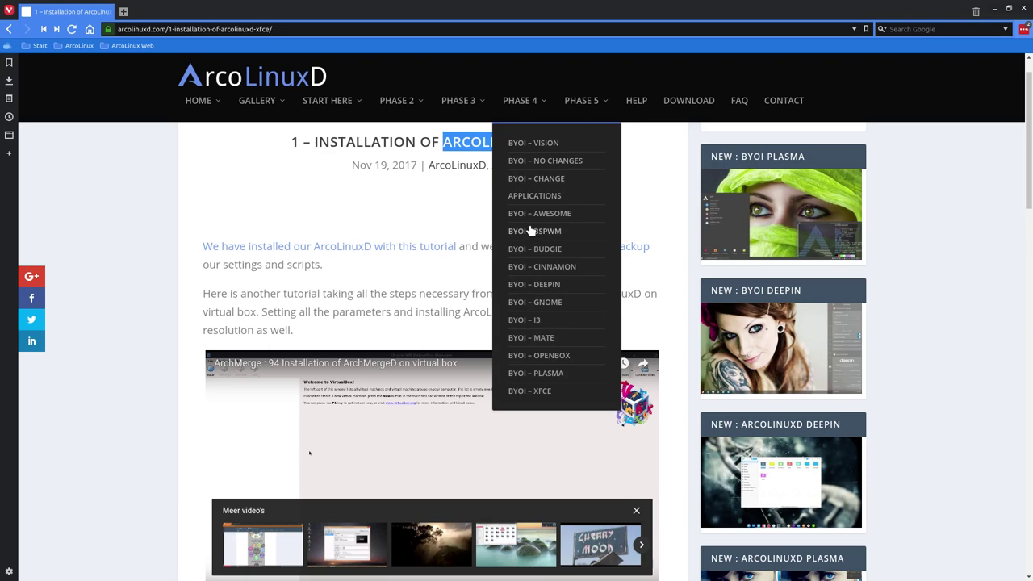
click(408, 204)
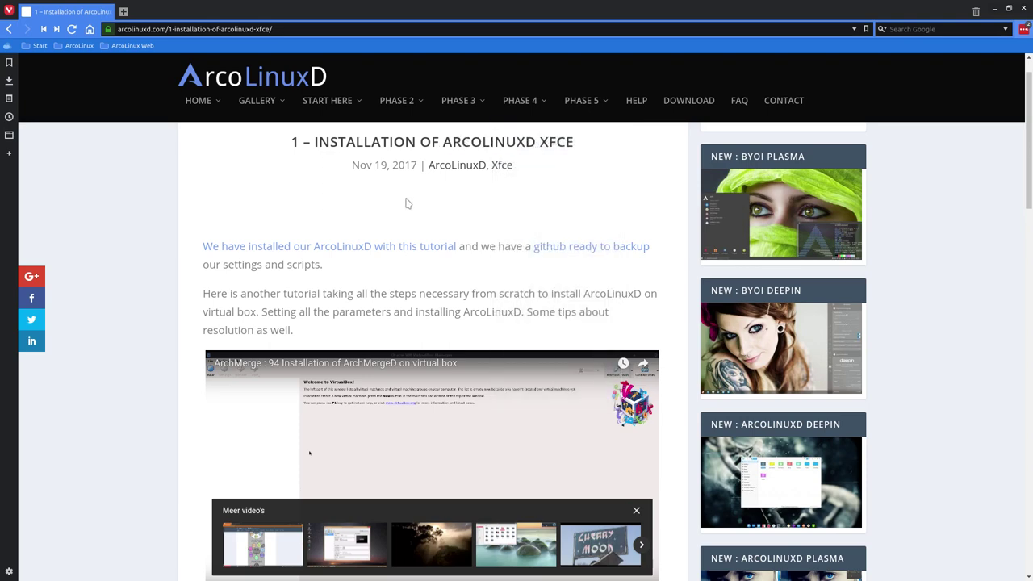
scroll(408, 204, down, 3)
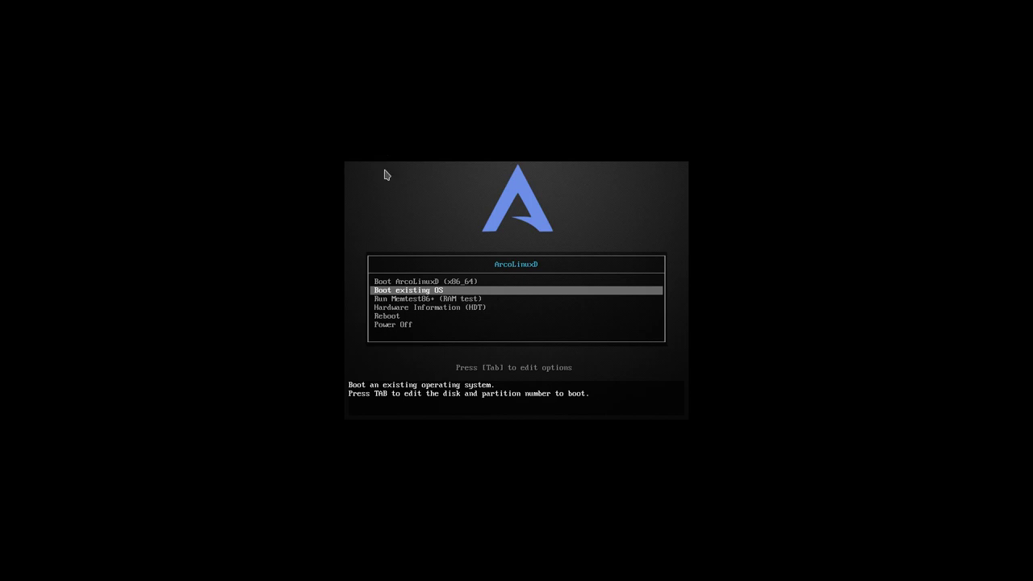
- Let the VM capture keyboard and mouse, suppress the notice, and choose 'Boot existing OS'
click(487, 296)
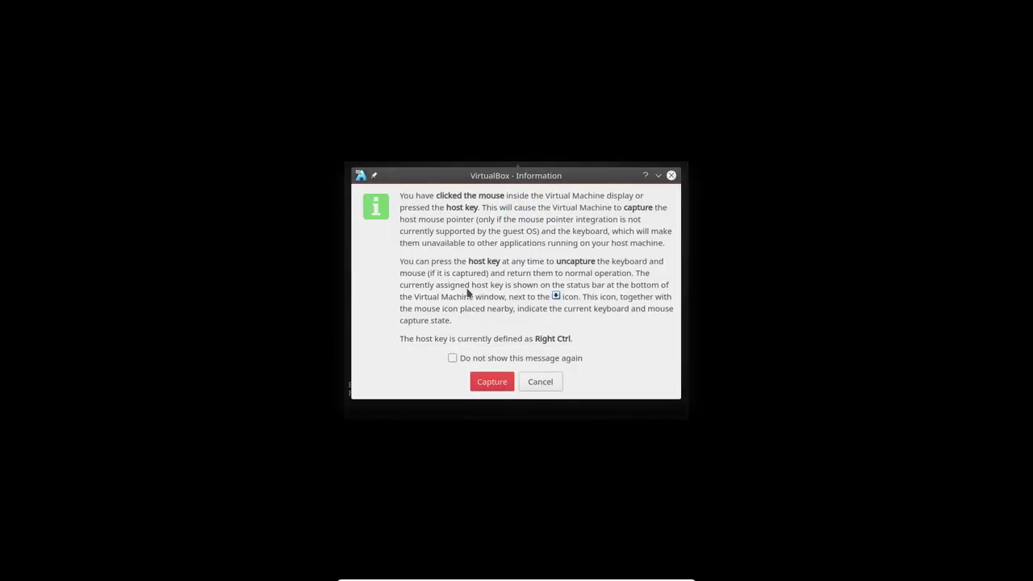
click(452, 357)
click(490, 381)
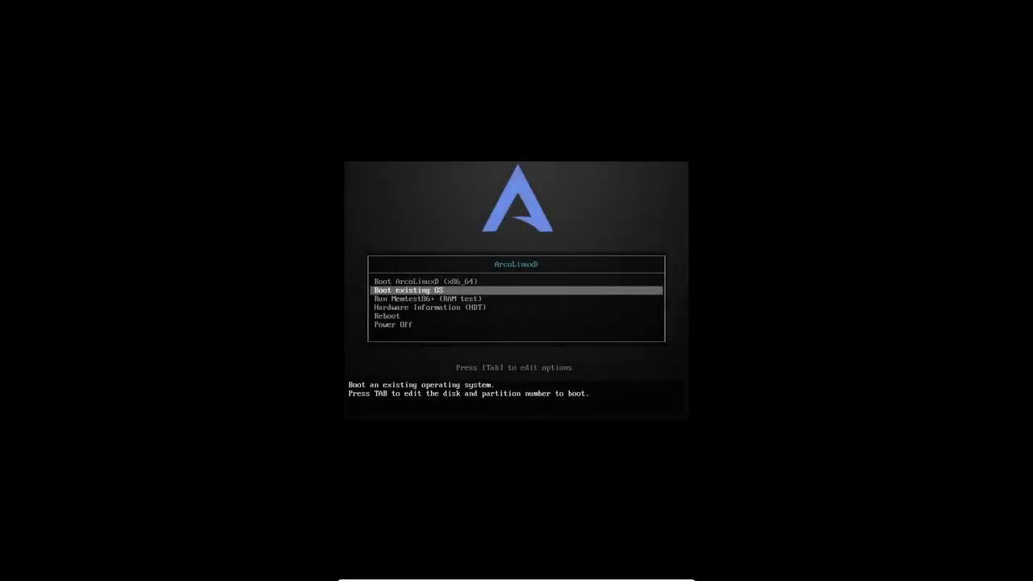
key(Return)
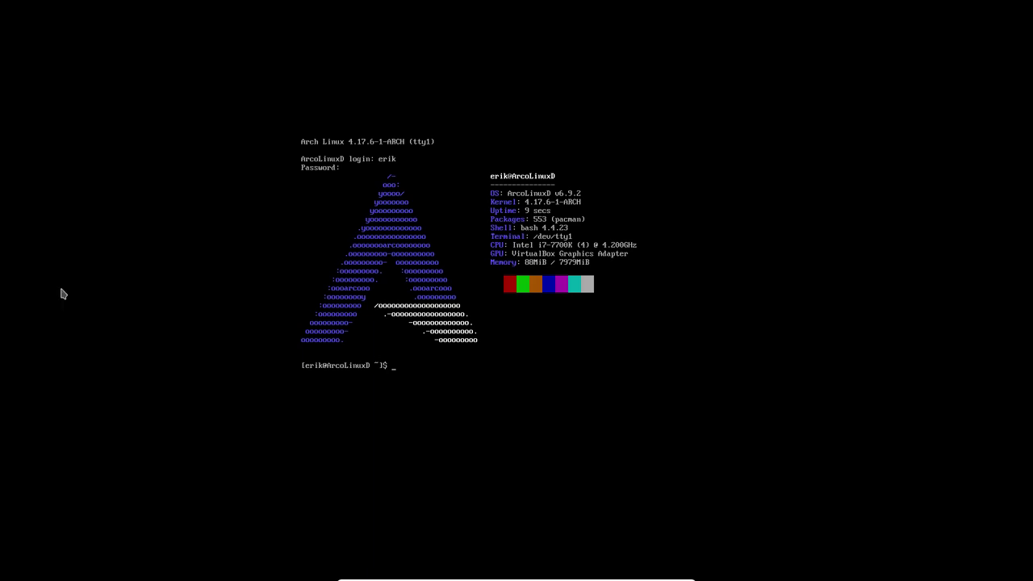
- Run the mirror command and authorise it with the sudo password
text(mirror)
key(Return)
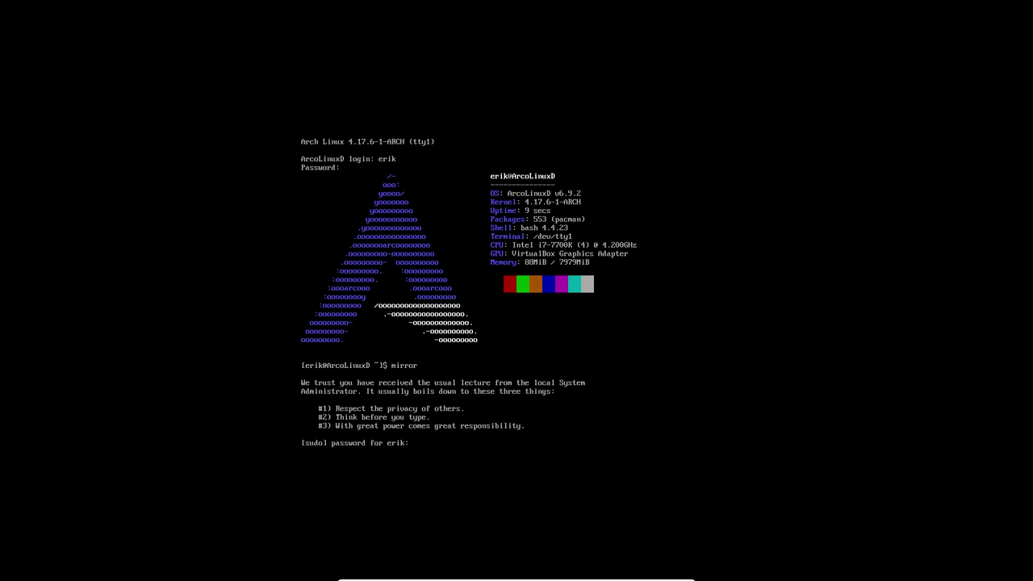
key(Return)
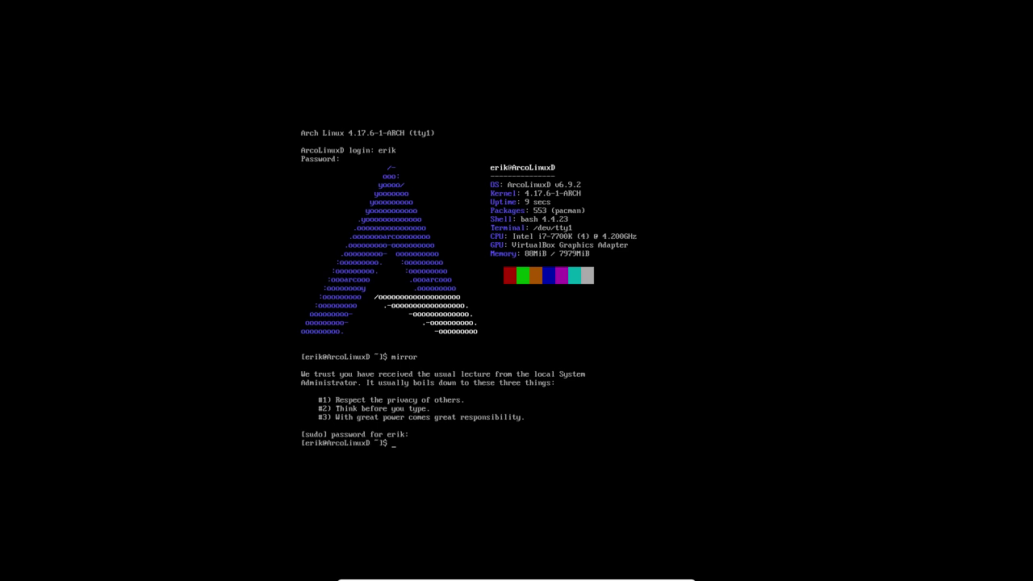
- Run update and accept upgrading the 16 outdated packages, including the kernel
text(update)
key(Return)
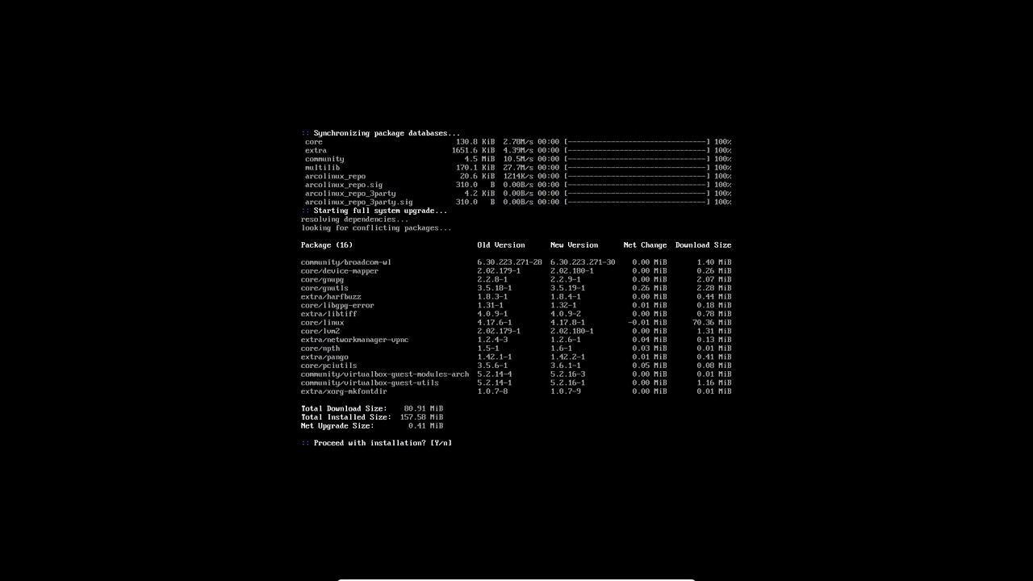
key(Return)
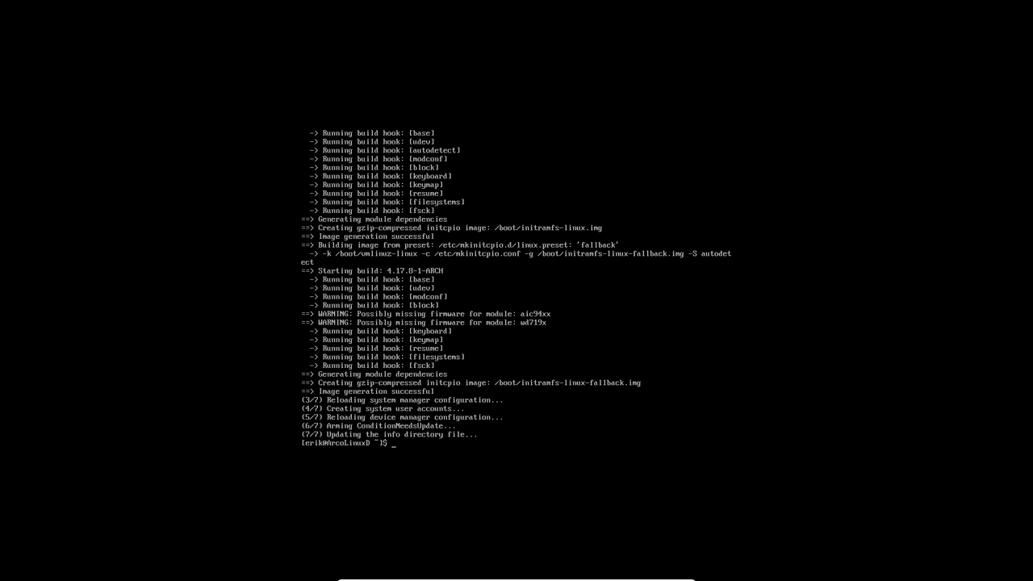
- Check the package databases with pksyua, then reboot the VM with sudo reboot
text(pksyua)
key(Return)
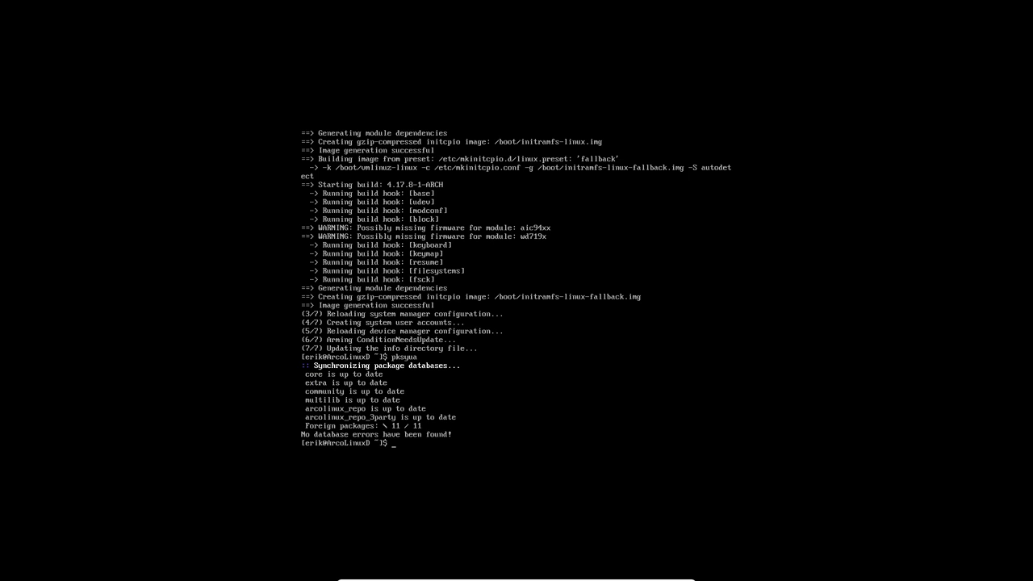
text(sudo sh)
key(BackSpace)
key(BackSpace)
text(reo)
key(BackSpace)
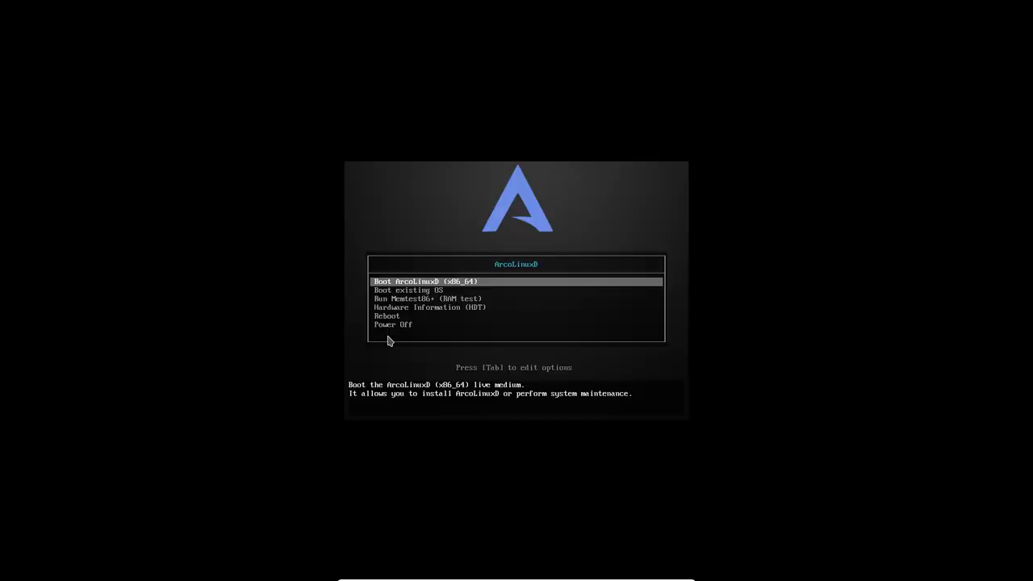
- Pick 'Boot existing OS' at the boot menu to start the system on kernel 4.17.8
key(Down)
key(Return)
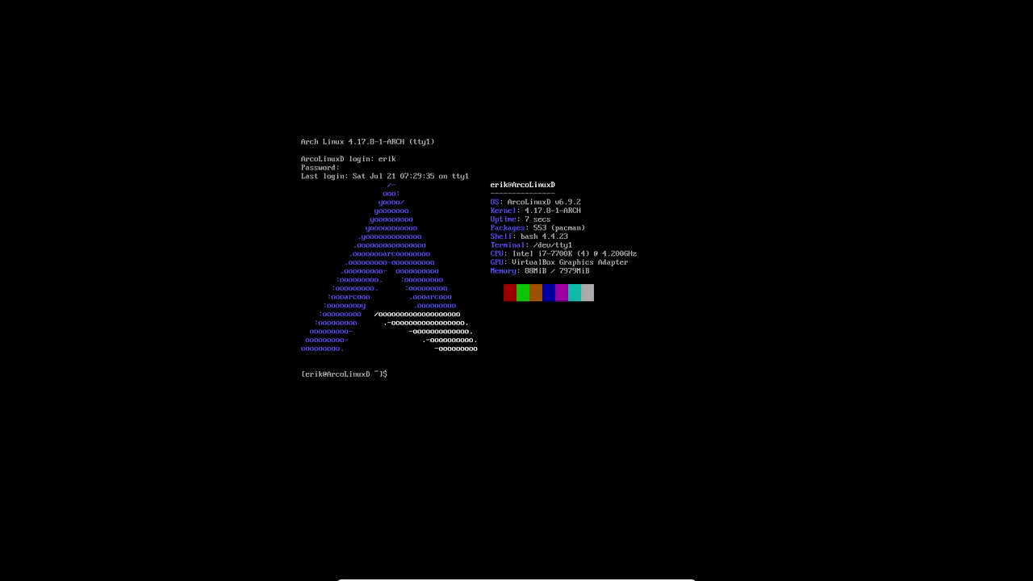
text(git clone https://github.com/arcolinuxd)
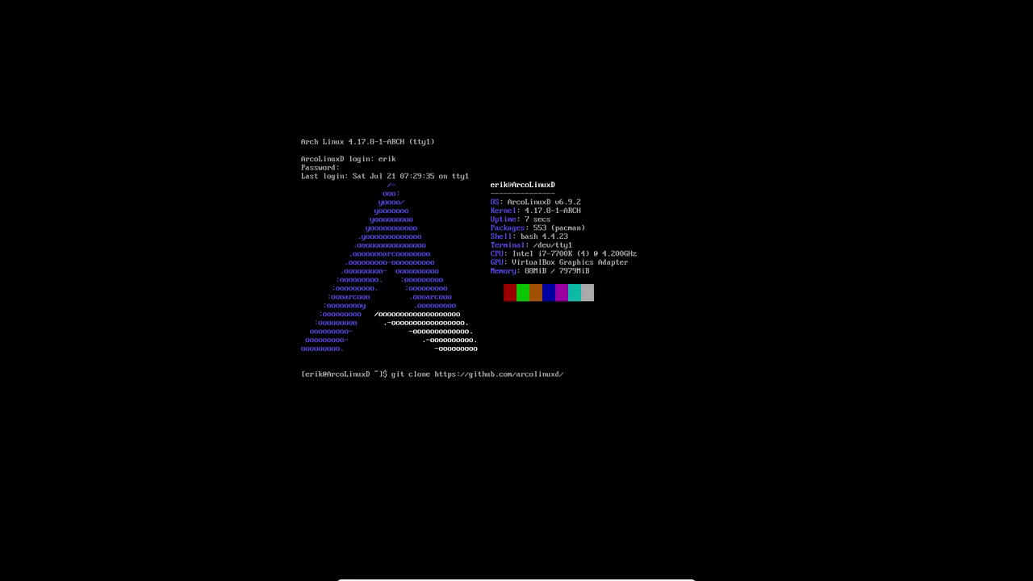
text(/arco)
text(fcebspwm)
key(BackSpace)
key(BackSpace)
key(BackSpace)
key(BackSpace)
key(BackSpace)
text(awesom)
key(BackSpace)
key(BackSpace)
key(BackSpace)
text(xfce)
key(Return)
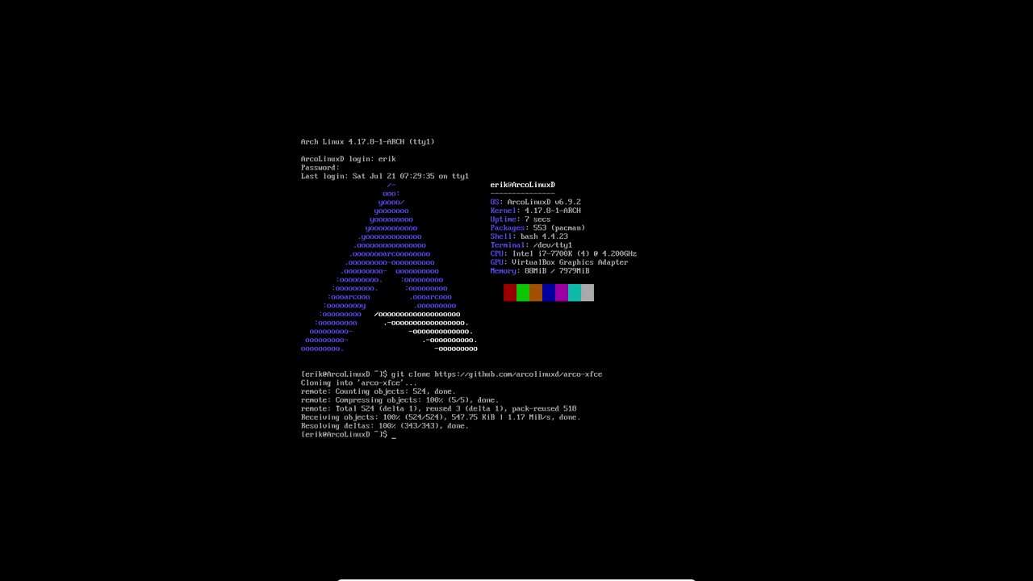
- Cancel the mistaken arco-xfceeeee clone with Ctrl+C and clear the recalled command
key(Up)
text(eeee)
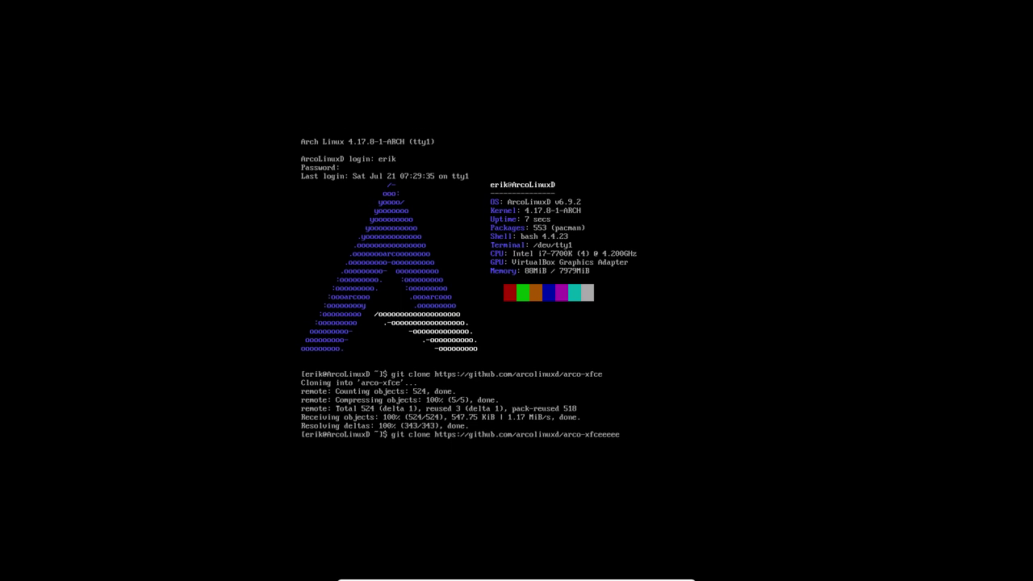
key(Return)
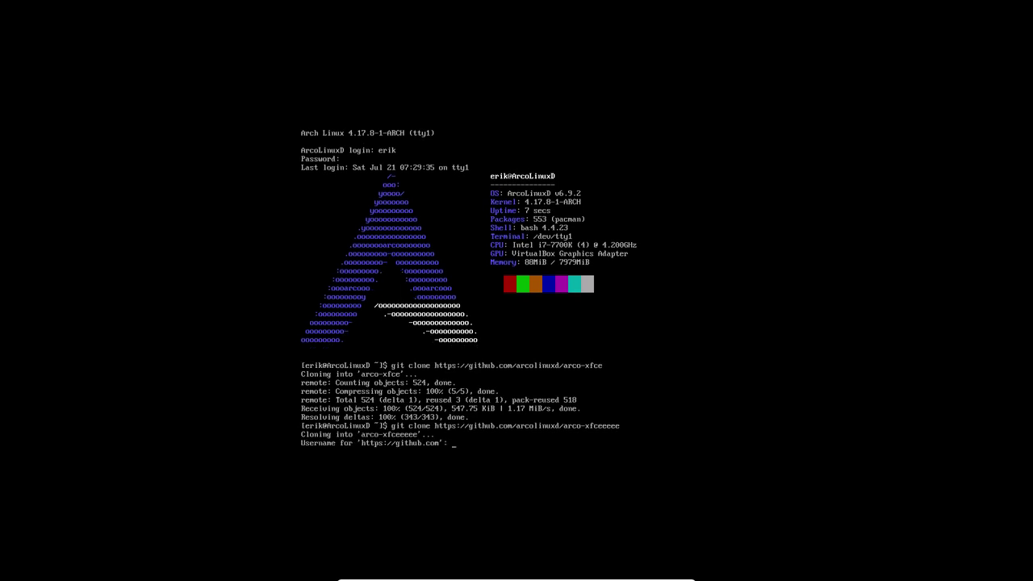
key(ctrl+c)
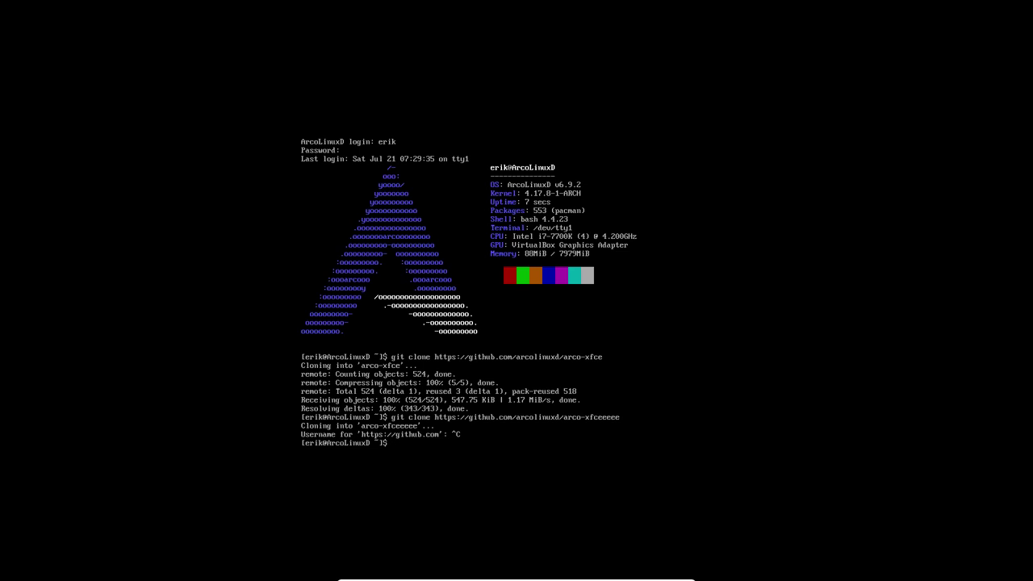
key(Up)
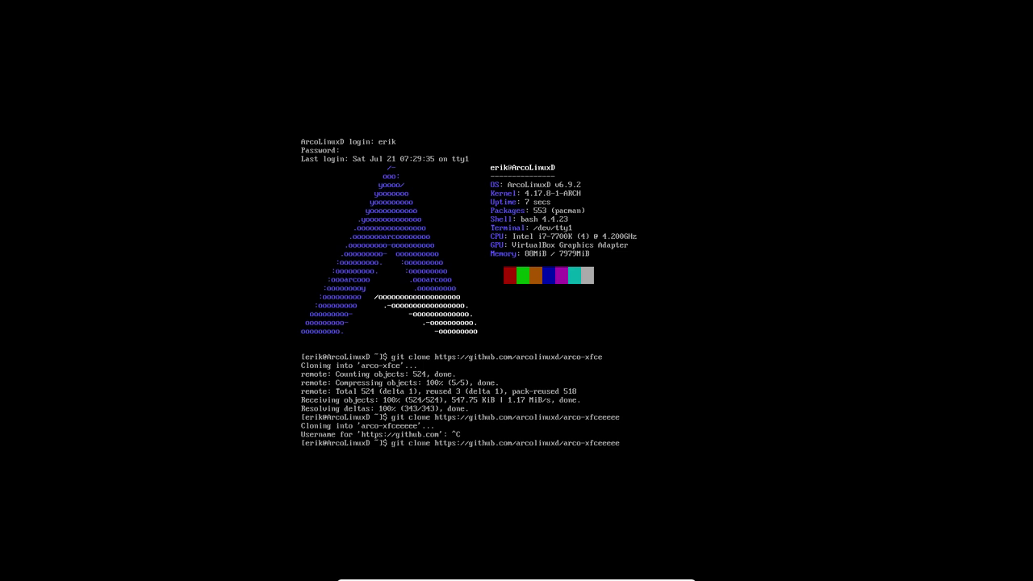
key(BackSpace)
key(BackSpace)
key(BackSpace)
key(BackSpace)
key(BackSpace)
key(BackSpace)
key(BackSpace)
key(BackSpace)
key(BackSpace)
key(BackSpace)
key(BackSpace)
key(BackSpace)
key(BackSpace)
key(BackSpace)
key(BackSpace)
key(BackSpace)
key(BackSpace)
key(BackSpace)
key(BackSpace)
key(BackSpace)
key(BackSpace)
key(BackSpace)
key(BackSpace)
key(BackSpace)
key(BackSpace)
key(BackSpace)
key(BackSpace)
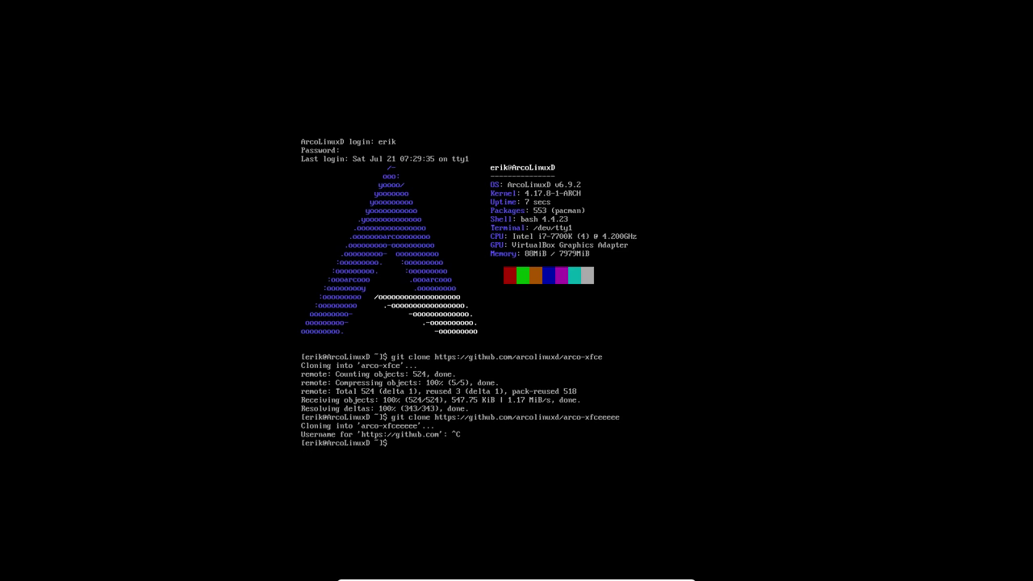
- Move into the arco-xfce folder and list its scripts
text(ls)
key(Return)
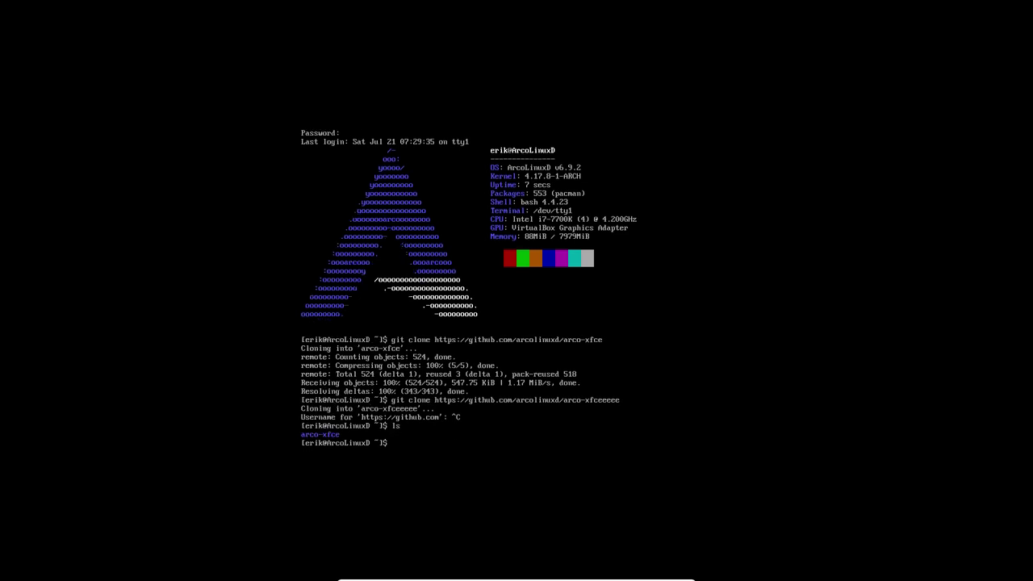
text(cd)
text( arc)
key(Tab)
key(Return)
text(ls)
key(Return)
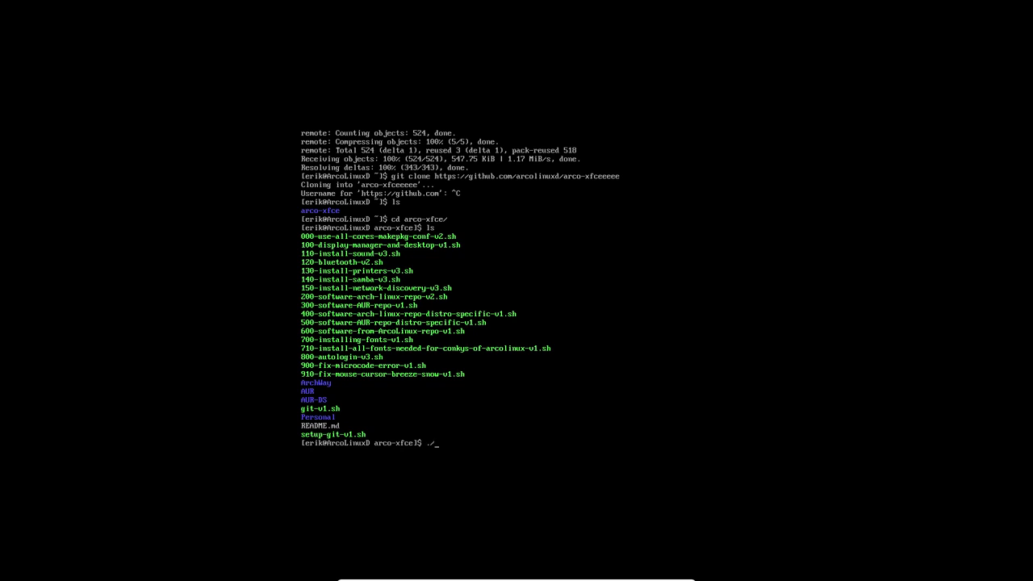
- Run 000-use-all-cores-makepkg-conf-v2.sh with sudo so builds use all 4 cores
key(Tab)
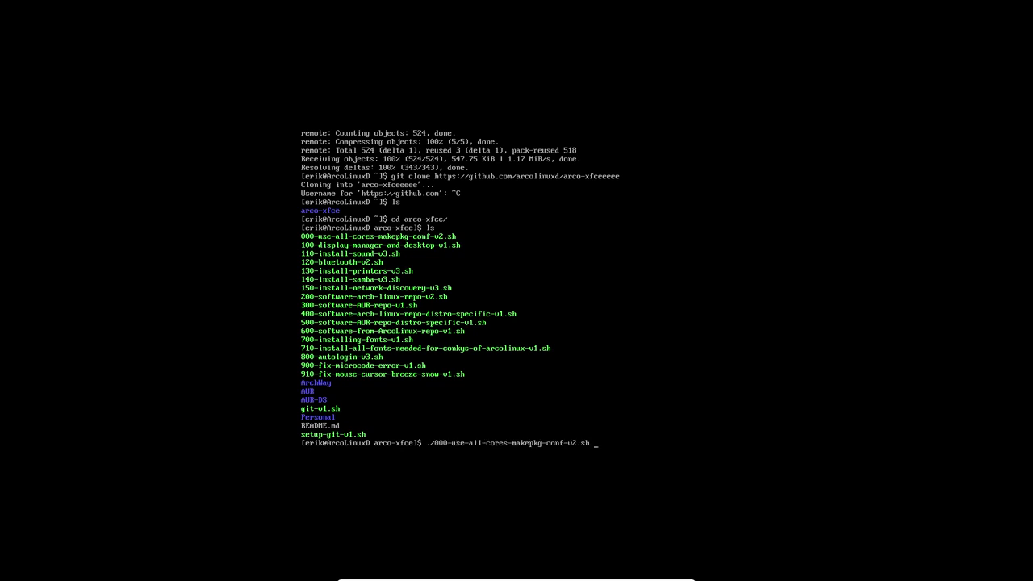
key(Return)
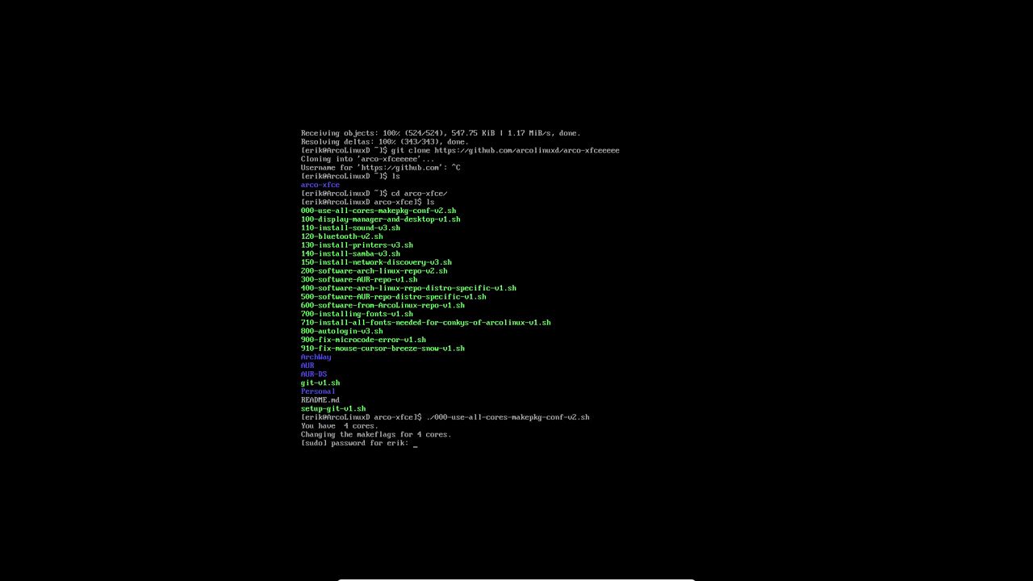
key(Return)
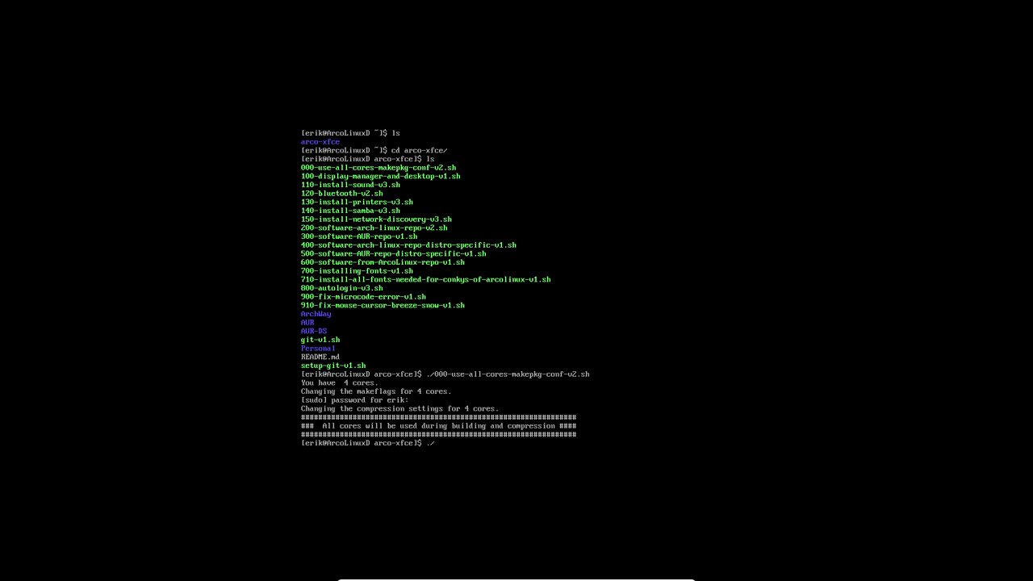
- Run the display manager and desktop install script
text(10)
key(Tab)
key(Return)
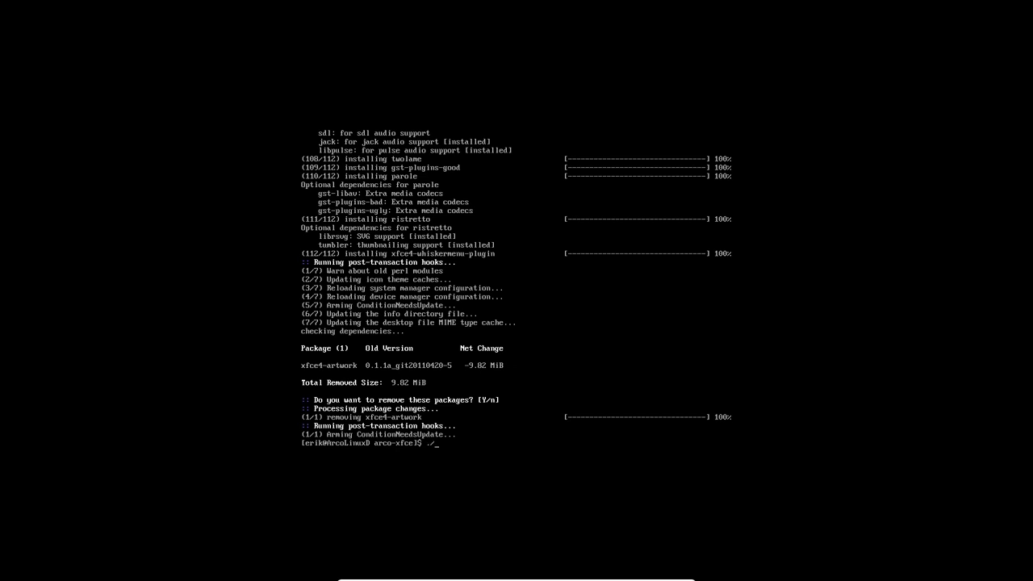
- List the scripts and run 110-install-sound-v3.sh to install pulseaudio, volumeicon and playerctl
text(ls)
key(Return)
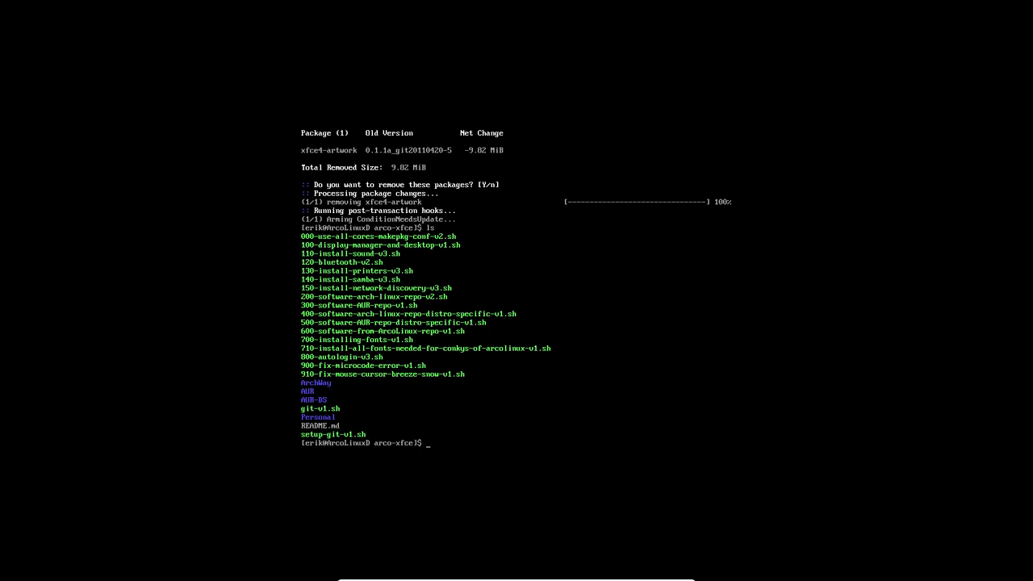
text(./11)
key(Tab)
key(Return)
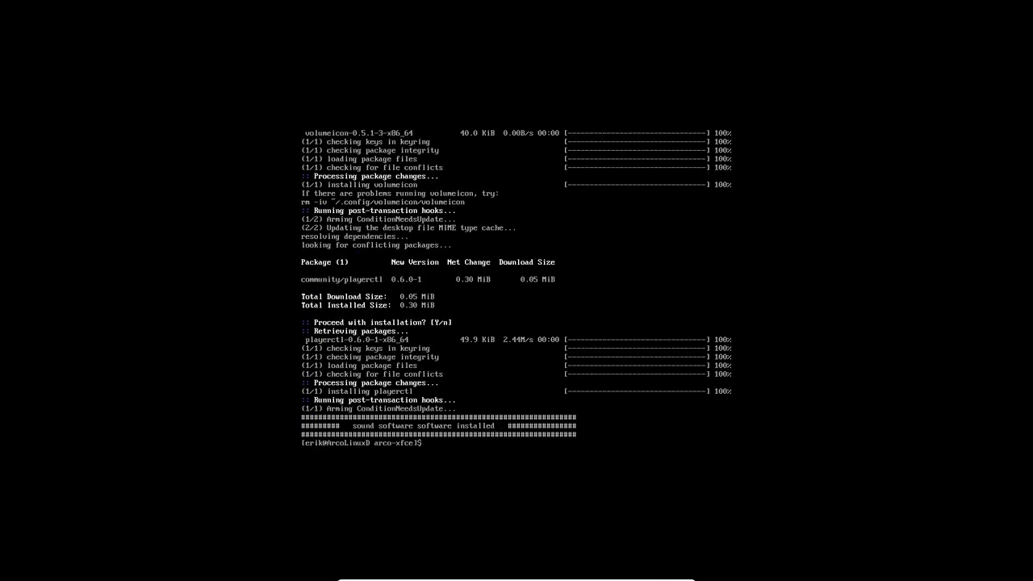
- Install the bluetooth software with ./120-bluetooth-v2.sh
text(ls)
key(Return)
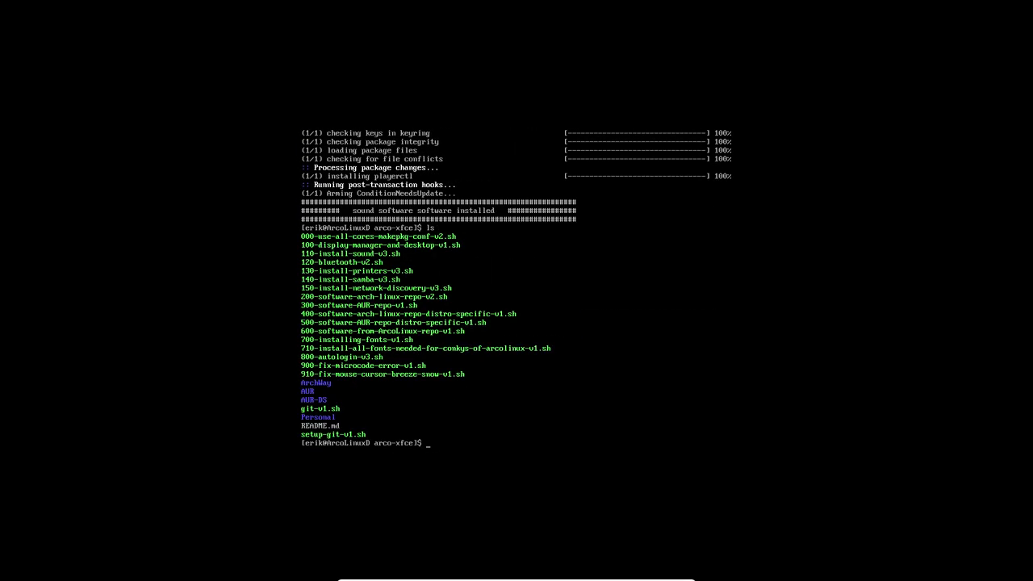
text(./120)
key(Return)
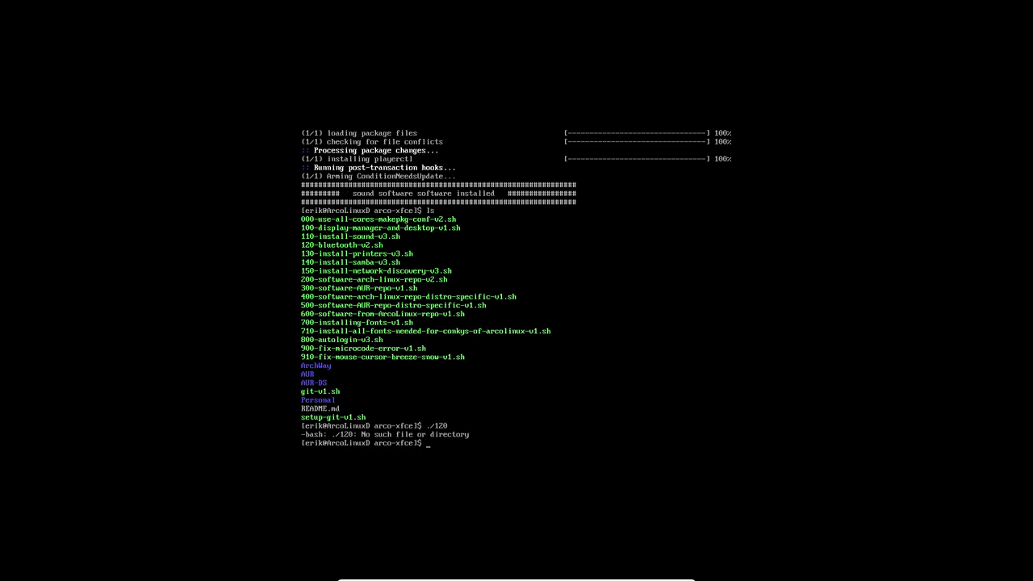
text(./120)
key(Tab)
key(Return)
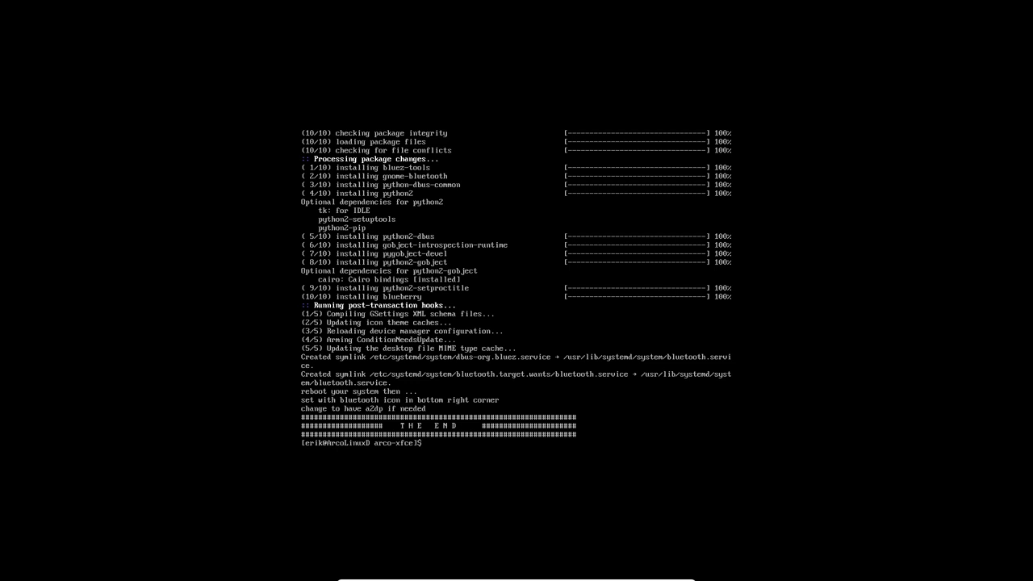
- Install cups, ghostscript, hplip and system-config-printer with ./130-install-printers-v3.sh
key(Up)
key(Down)
text(./130)
key(Tab)
key(Return)
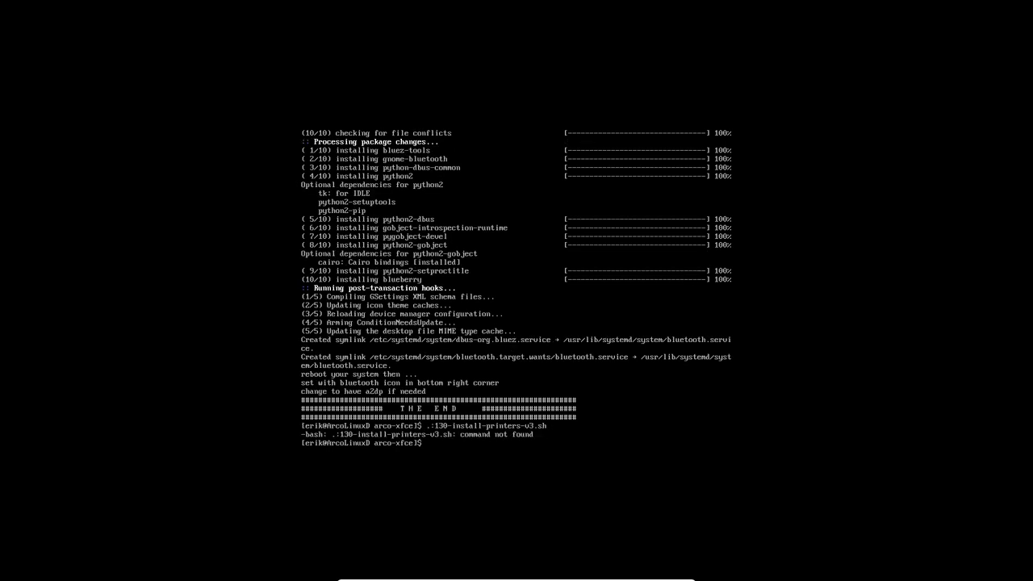
text(./130)
key(Tab)
key(Return)
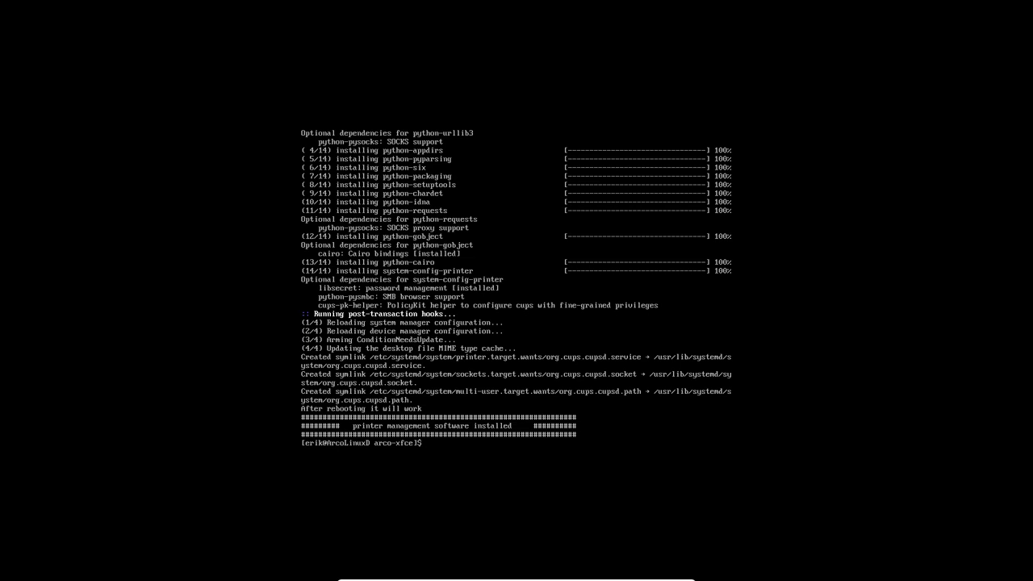
- Run ./140-install-samba-v3.sh to install samba and enable the smb and nmb services
text(./130-install-printers-v3.sh)
key(ctrl+u)
text(/)
key(BackSpace)
text(./140-install-samba-v3.sh)
key(Return)
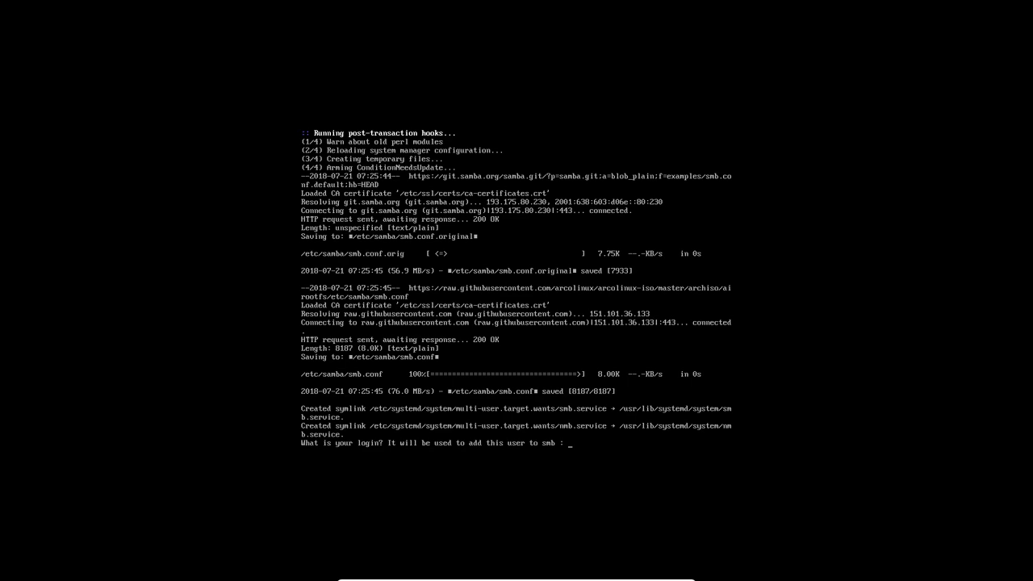
- Enter the user's login at the smb prompt and set the new SMB password
text(erik)
key(Return)
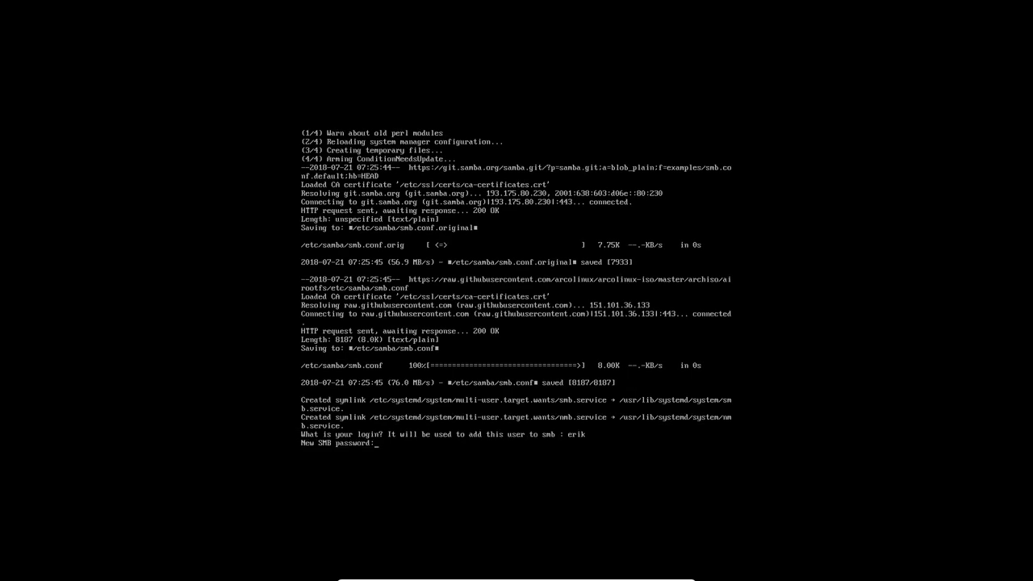
key(Return)
key(Return)
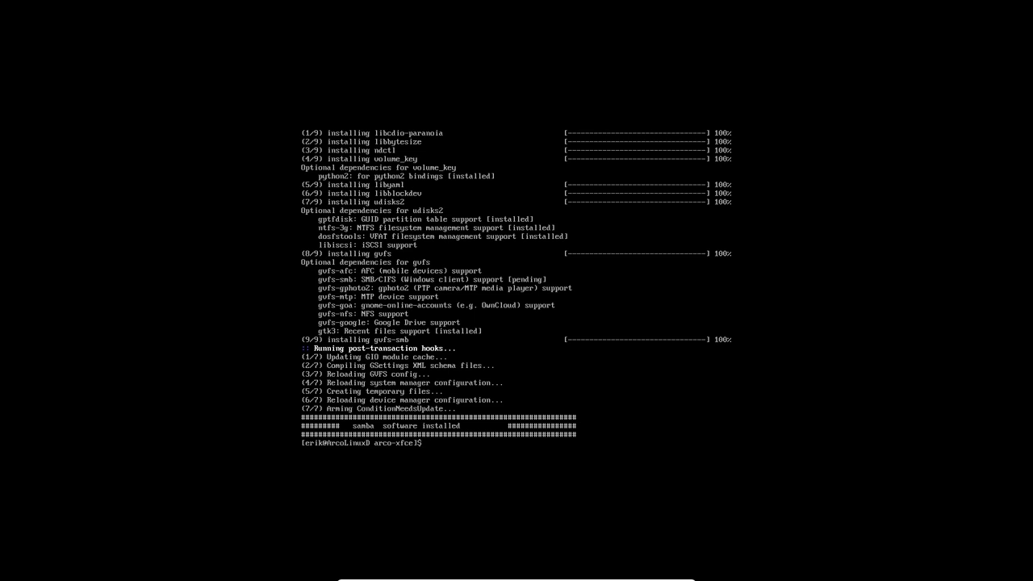
- List the arco-xfce scripts and run 150-install-network-discovery-v3.sh to install network discovery
key(Return)
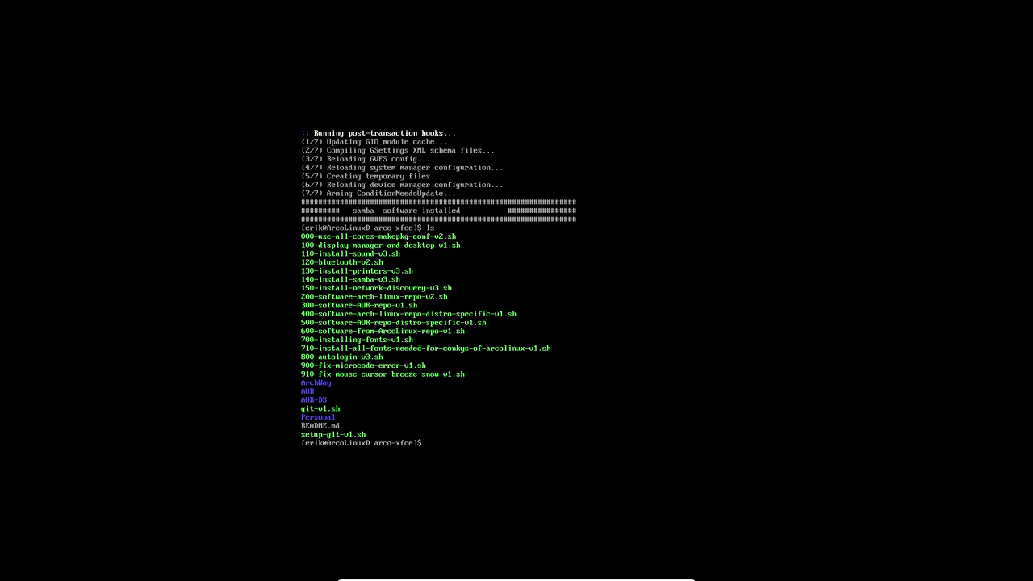
text(./15)
key(Tab)
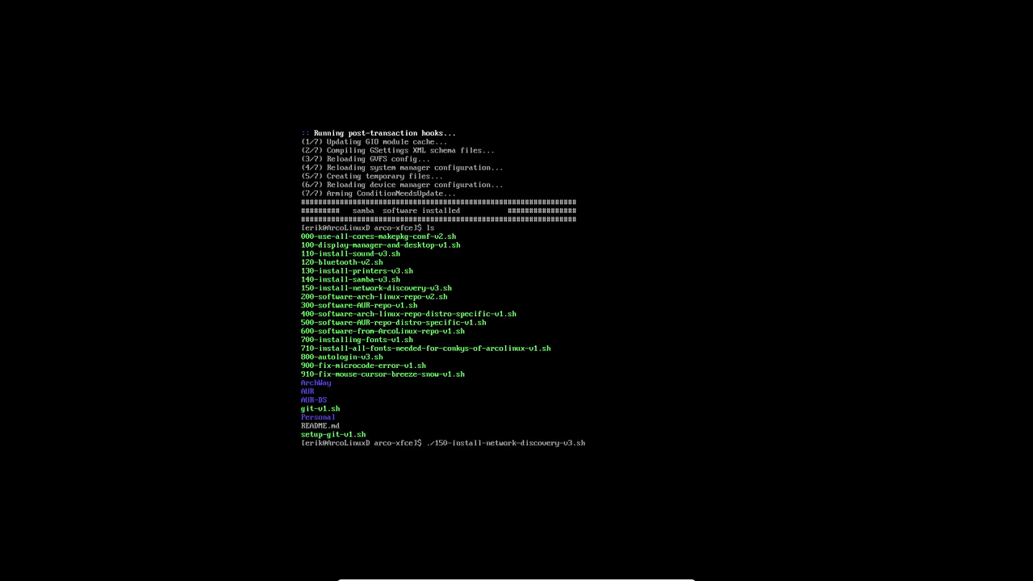
key(Return)
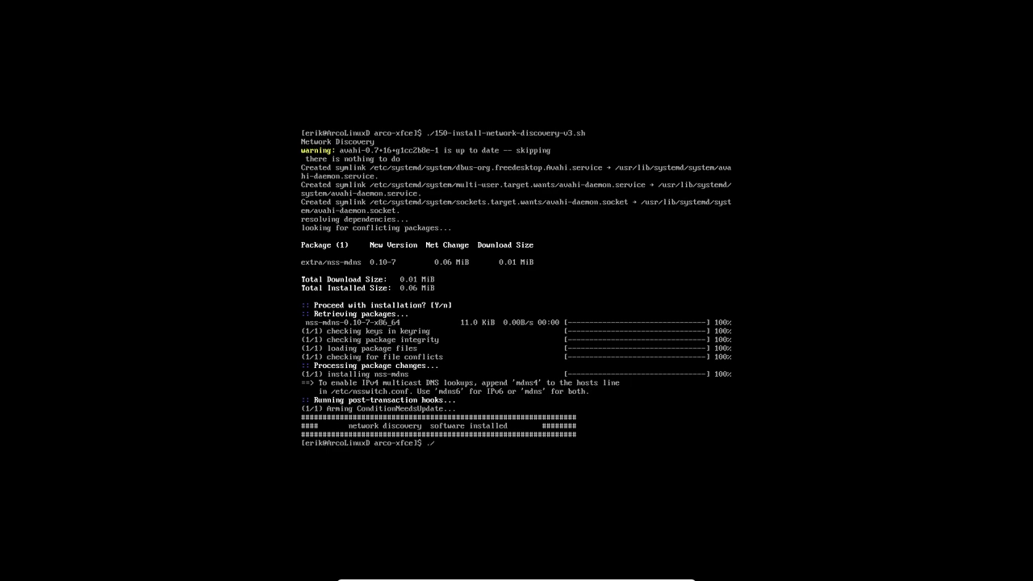
text(20)
key(Tab)
- Run 200-software-arch-linux-repo-v2.sh to install the standard Arch Linux repo software
key(Return)
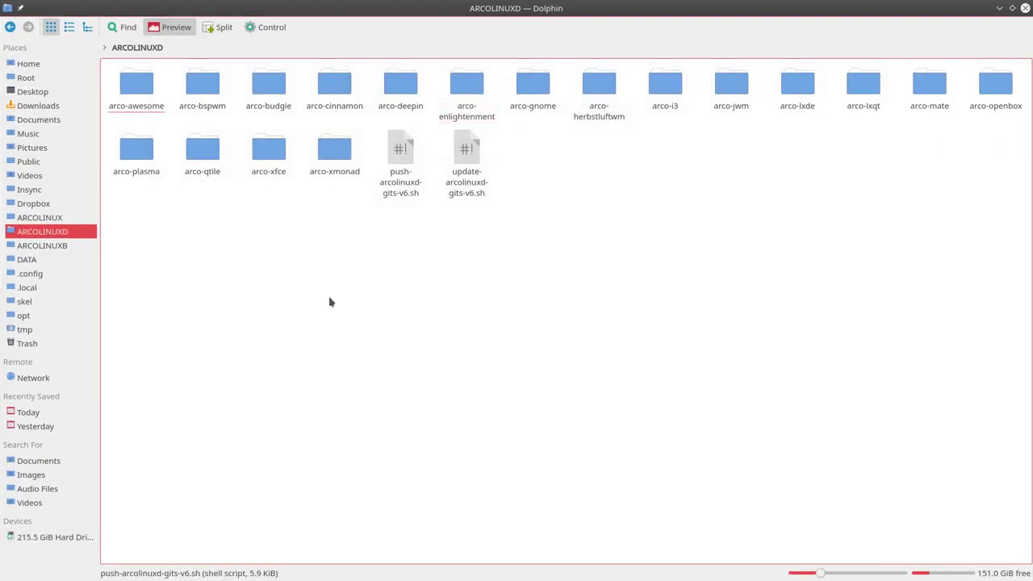
- Open 200-software-arch-linux-repo-v2.sh from the host's arco-xfce folder in Kate
double_click(268, 153)
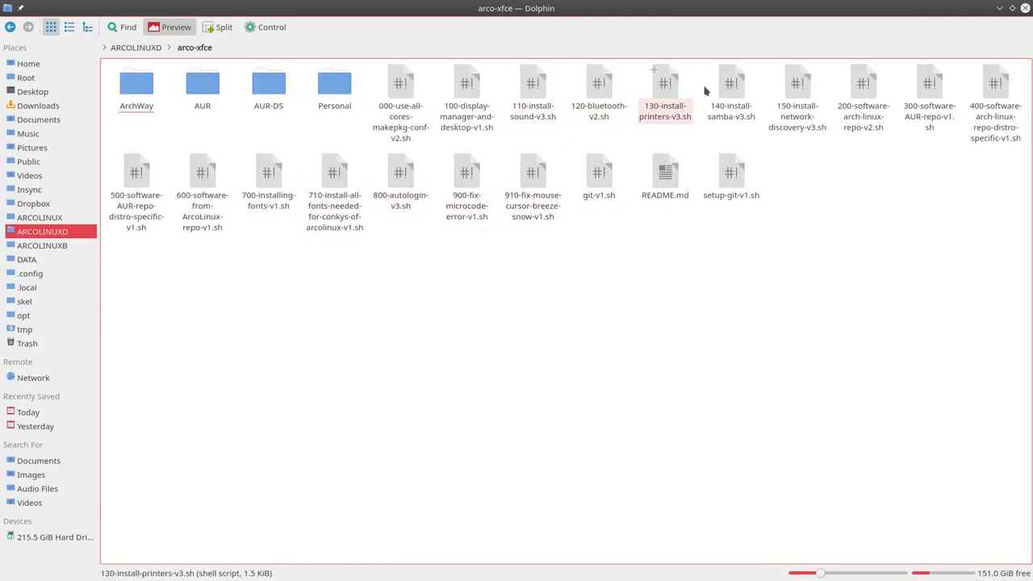
click(869, 95)
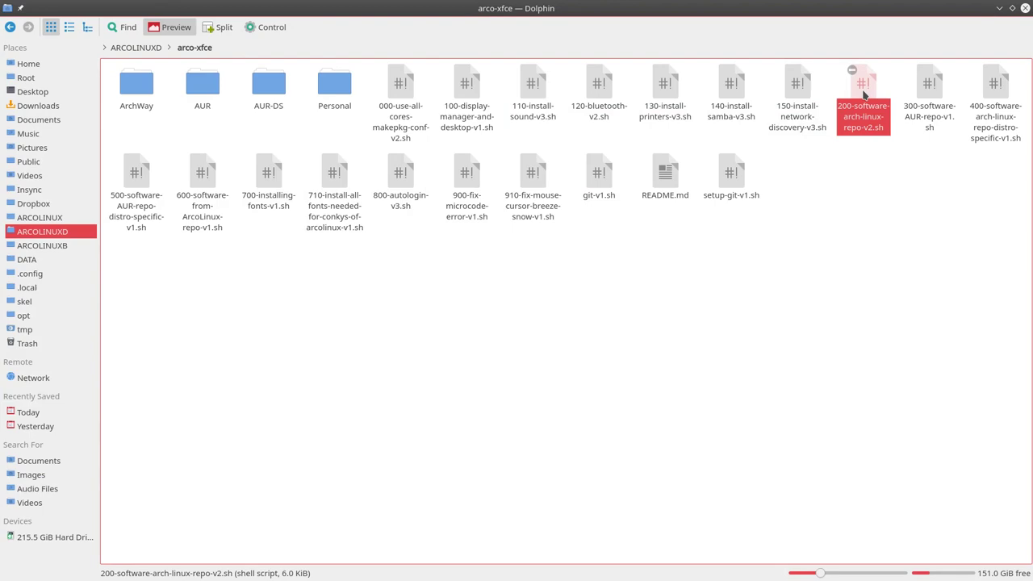
double_click(864, 96)
click(475, 293)
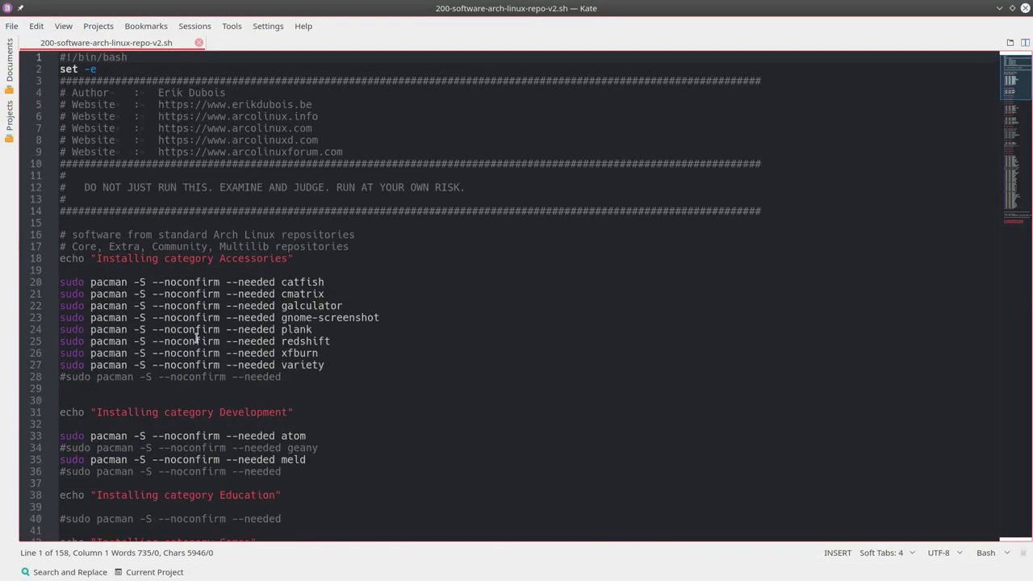
- Comment out the filezilla install line with # and save the script
scroll(196, 339, down, 3)
key(ctrl+f)
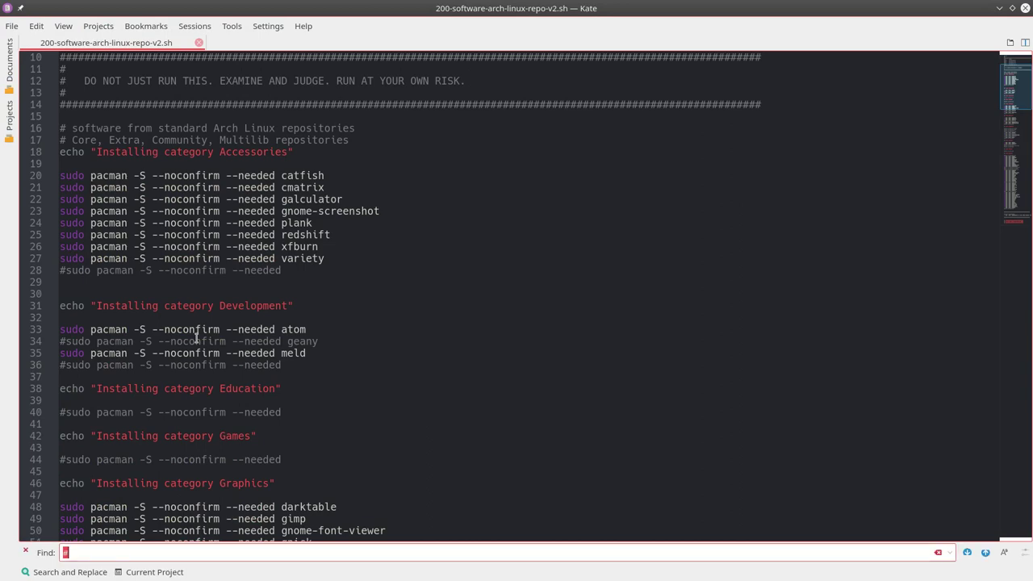
text(fil)
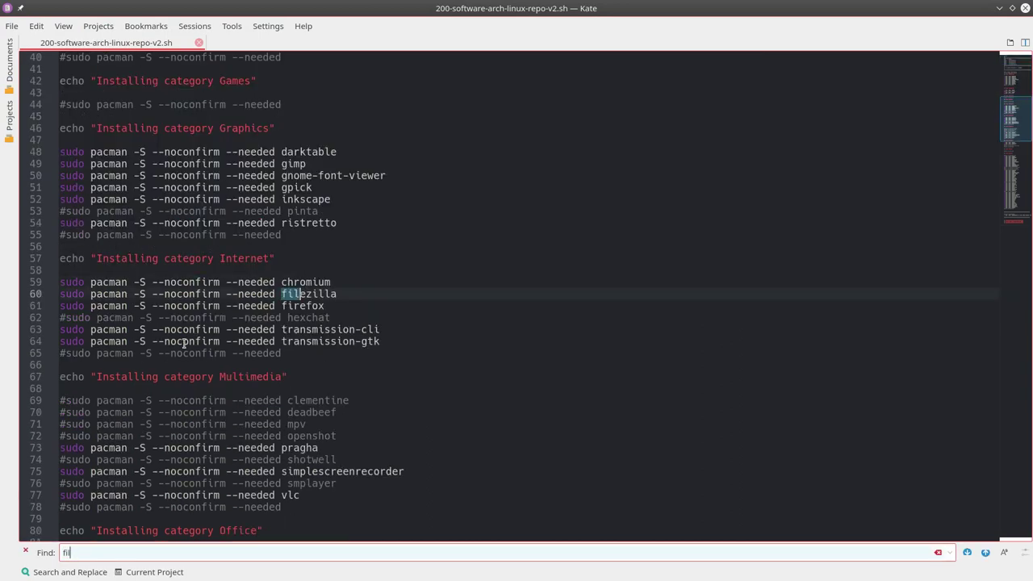
click(60, 295)
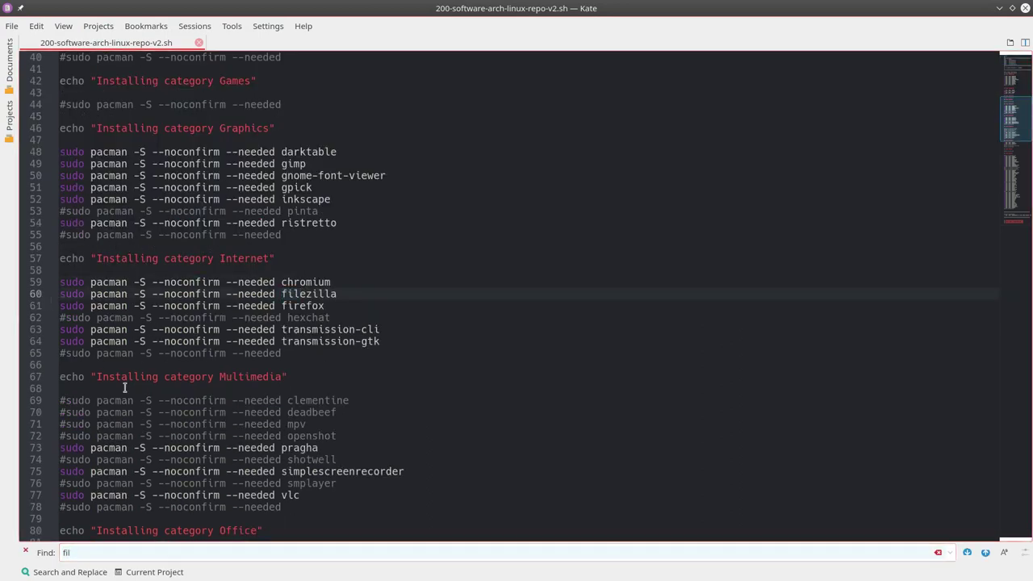
text(#)
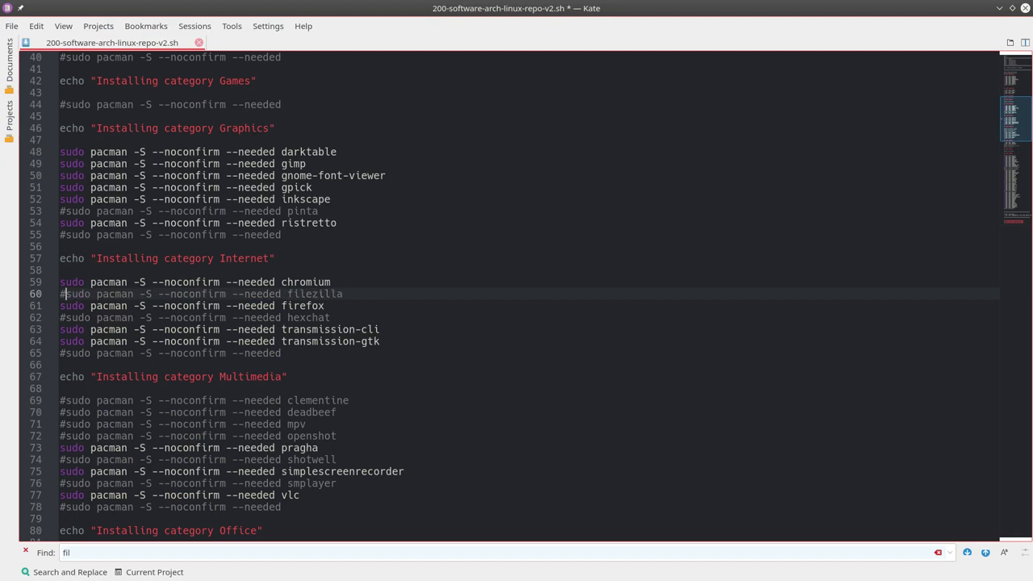
key(ctrl+s)
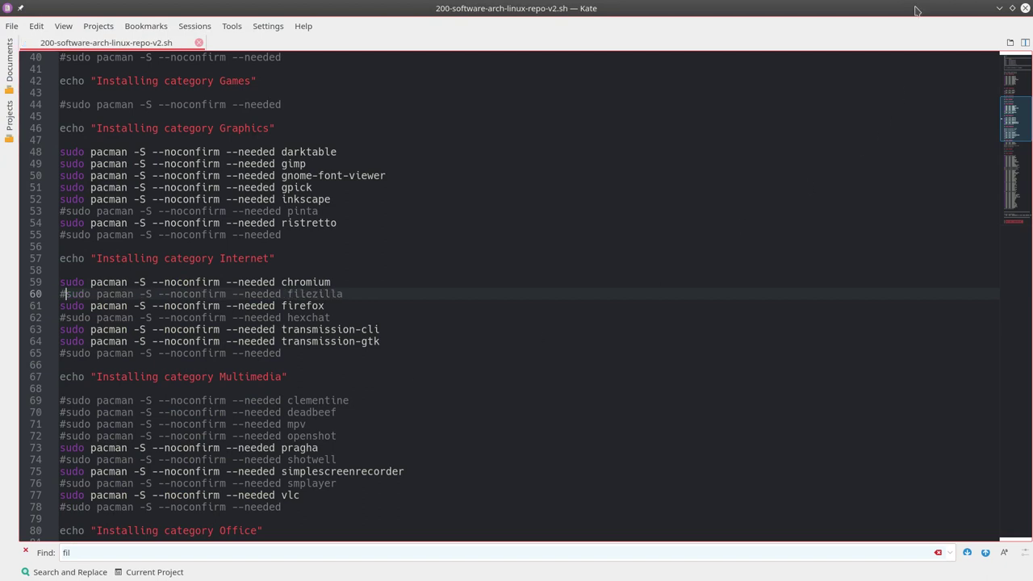
click(999, 9)
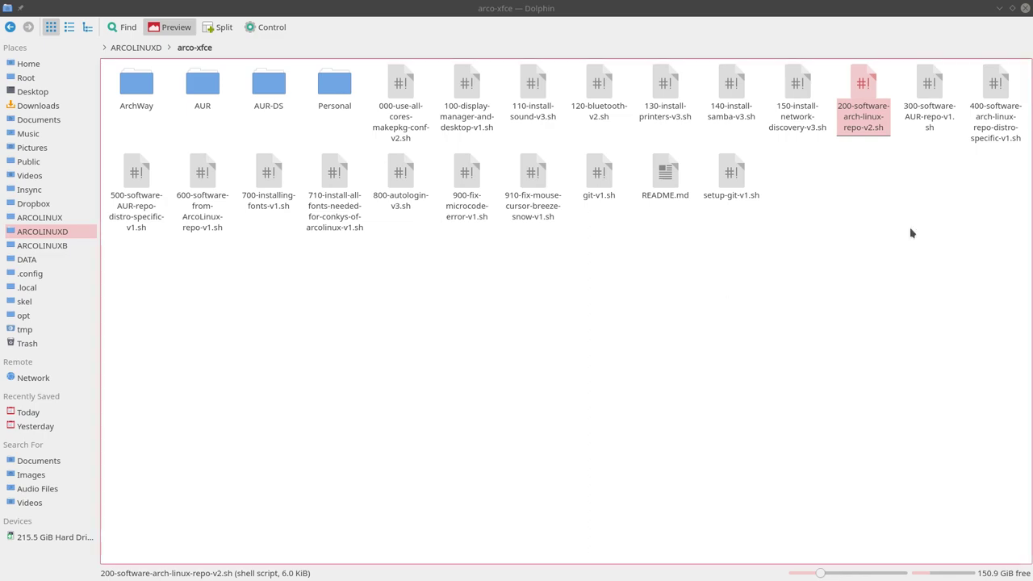
- Discard the recalled 200 command and run 300-software-AUR-repo-v1.sh
click(1008, 47)
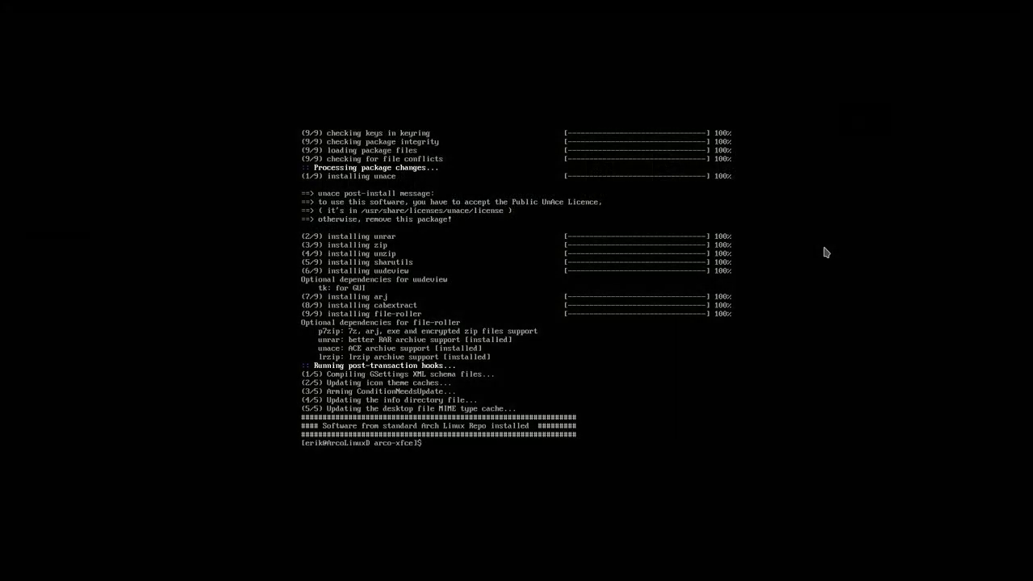
text(./2)
key(Tab)
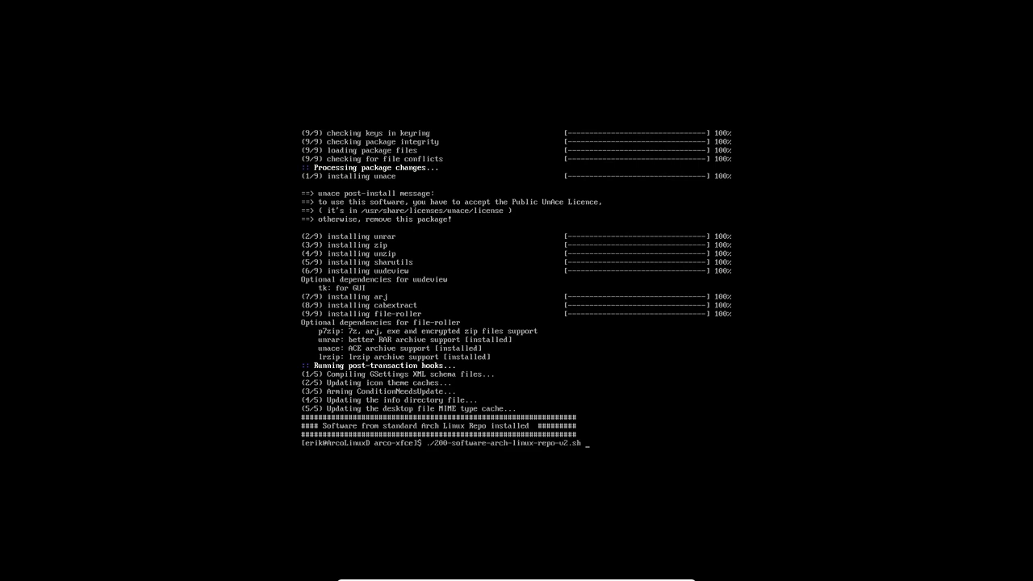
key(ctrl+u)
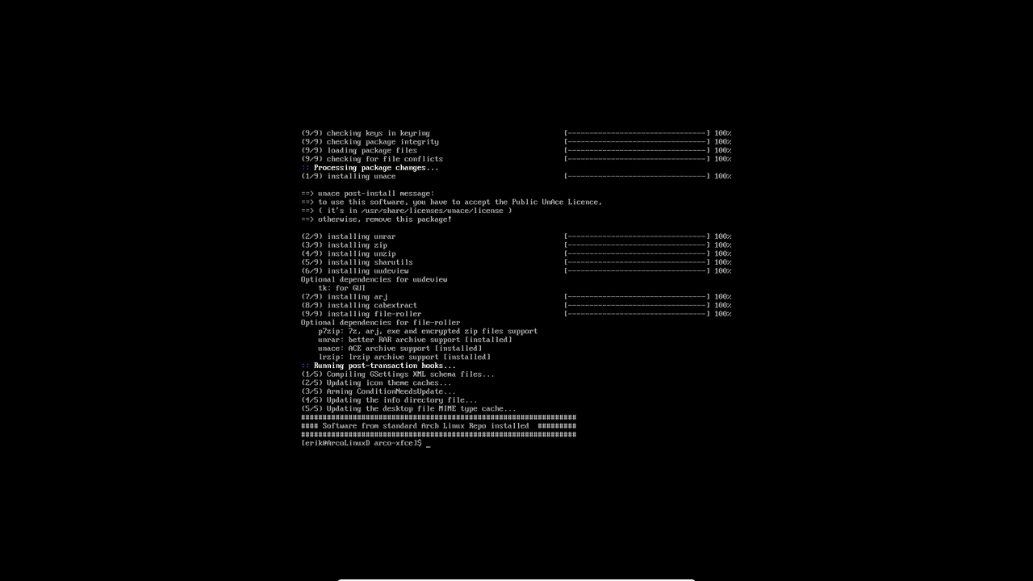
text(./3)
key(Tab)
key(Return)
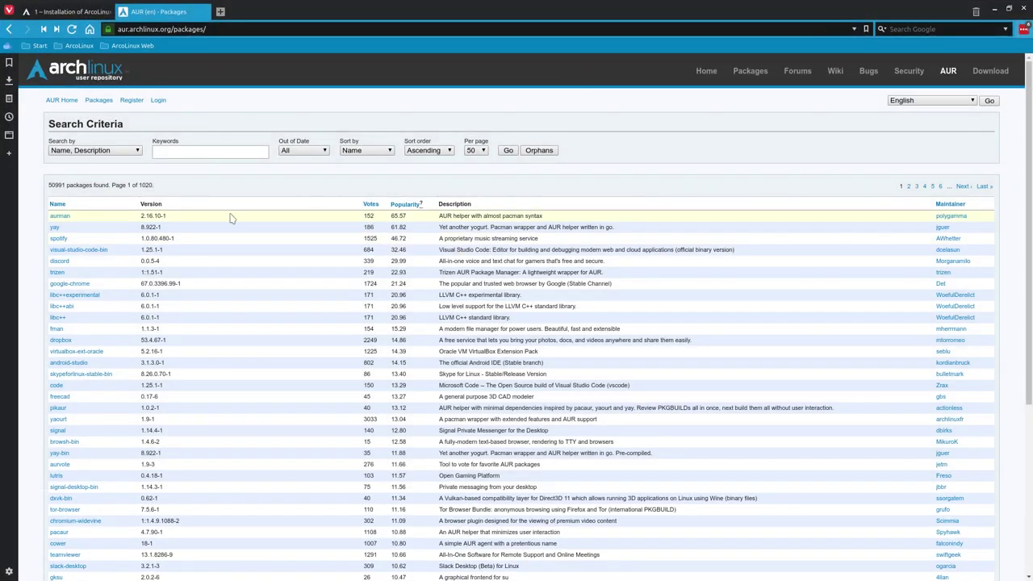
- Sort the AUR package list by Popularity, most popular first
click(399, 206)
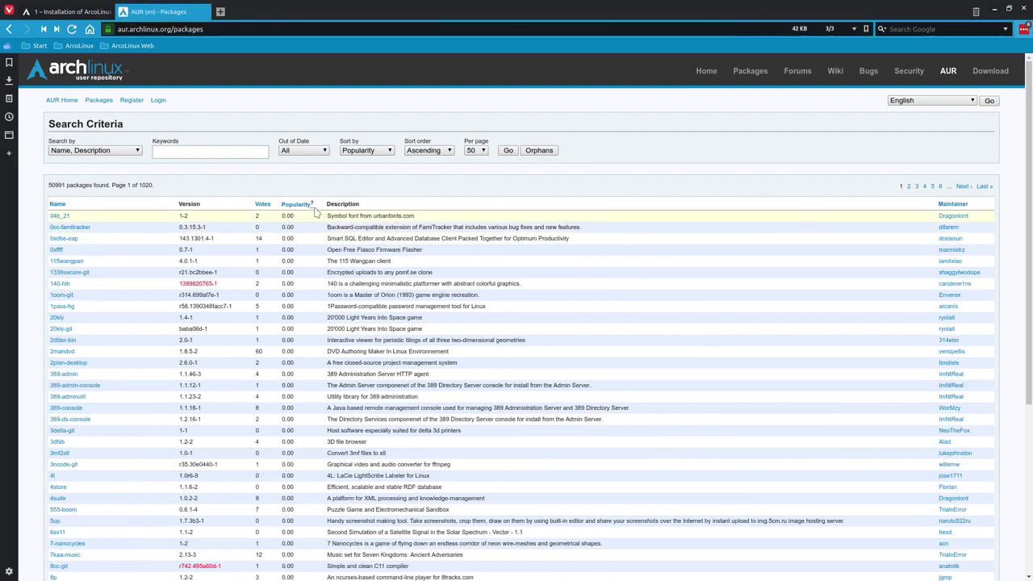
click(299, 204)
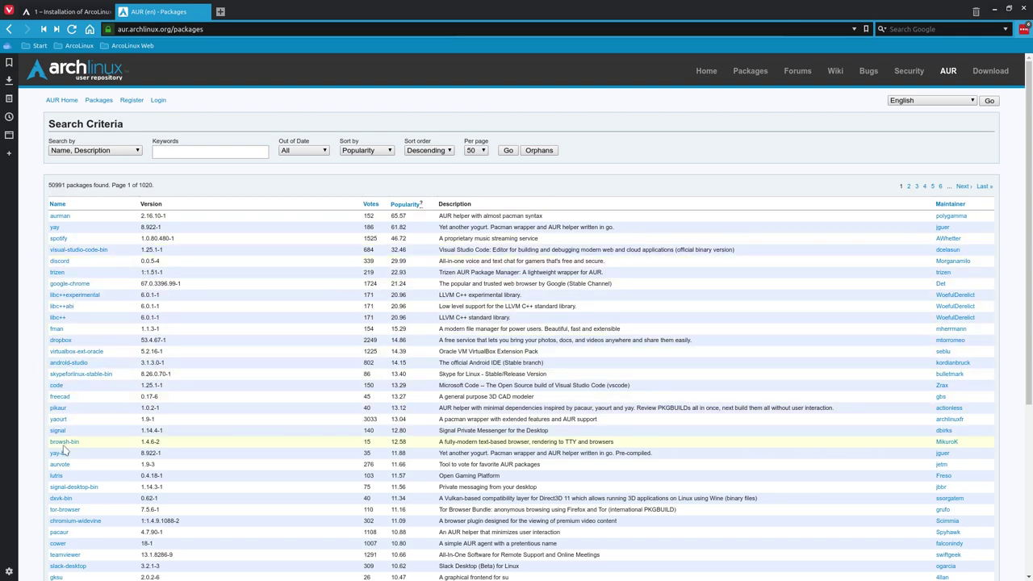
scroll(65, 454, down, 4)
scroll(64, 454, down, 2)
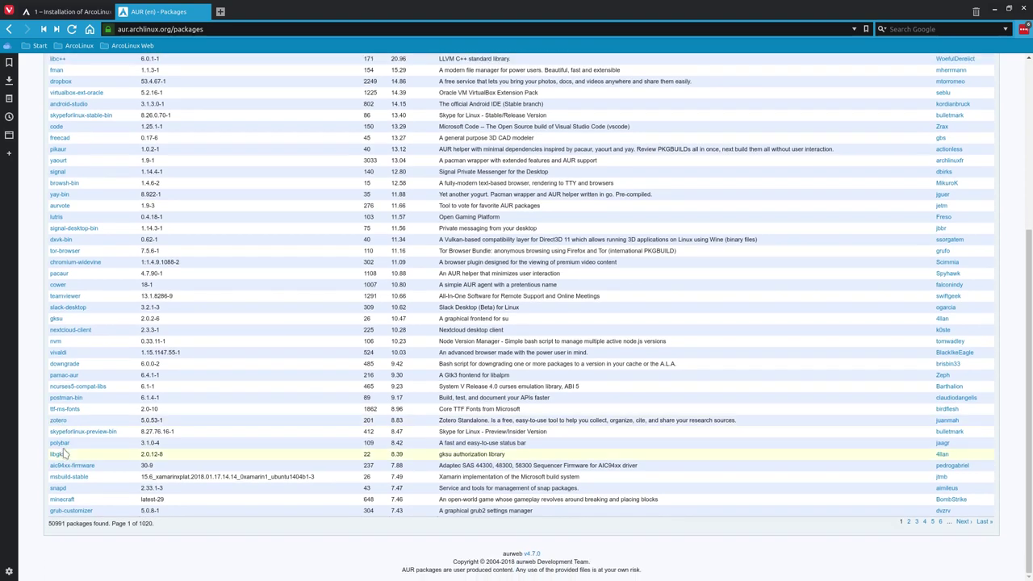
scroll(386, 226, up, 5)
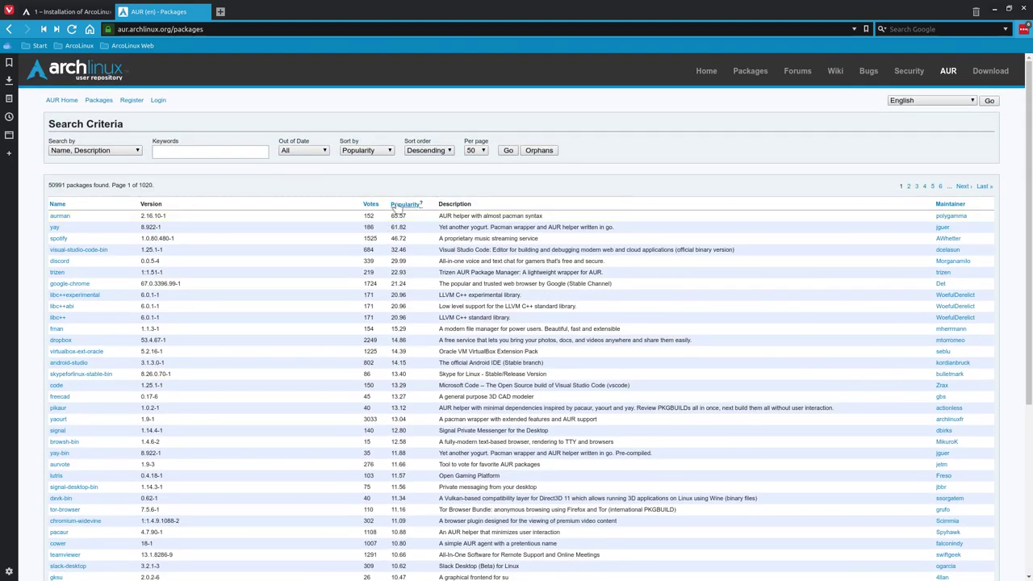
- Re-sort the list by Votes, most-voted first, and go to page 2
click(369, 207)
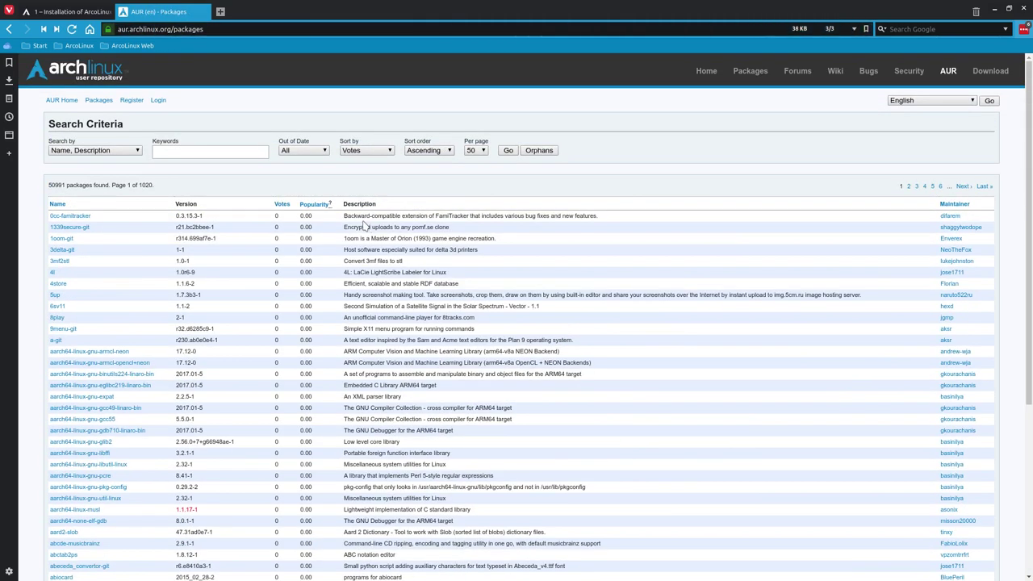
click(284, 206)
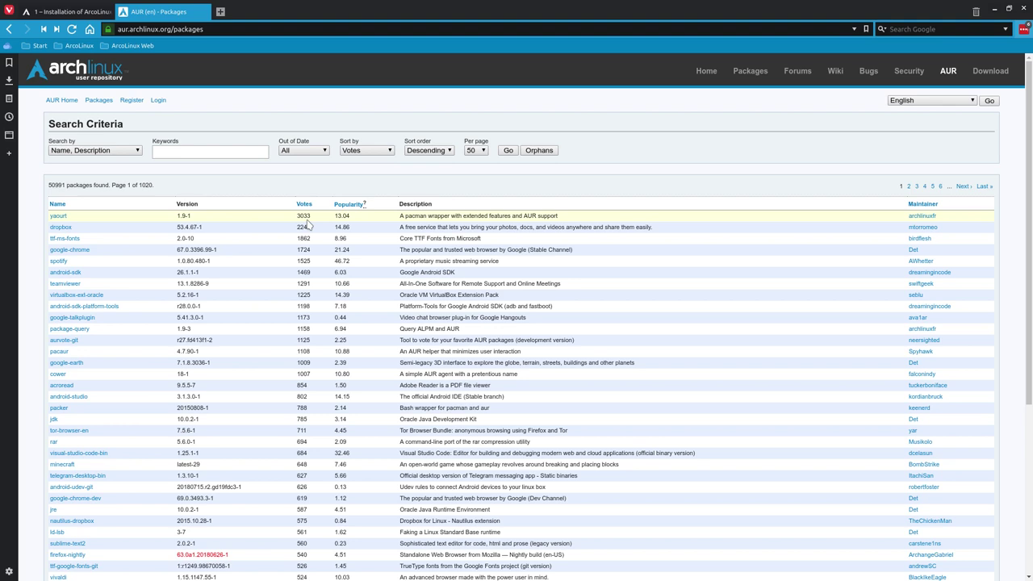
scroll(67, 325, down, 1)
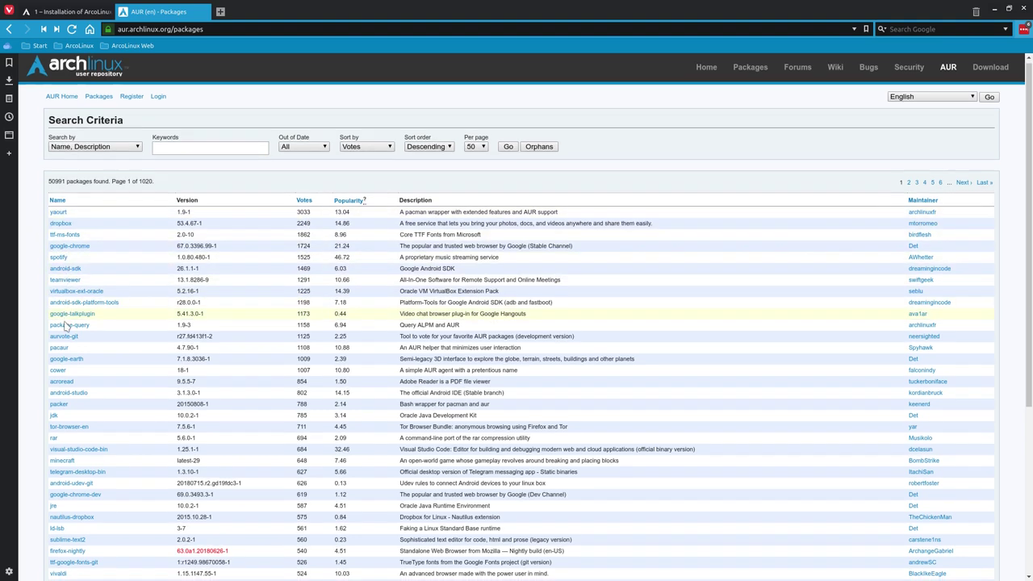
scroll(67, 325, down, 2)
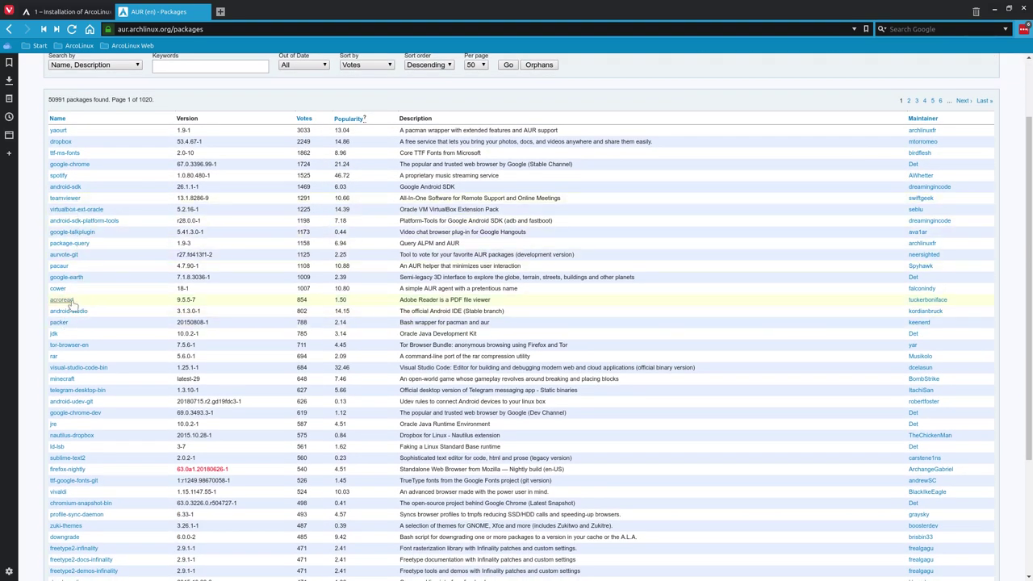
scroll(71, 302, down, 5)
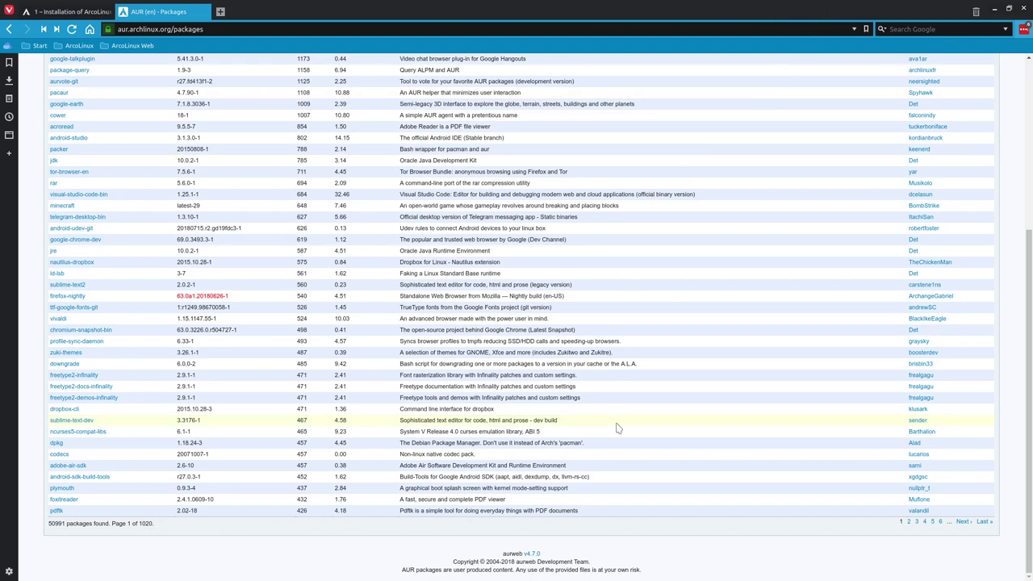
click(909, 522)
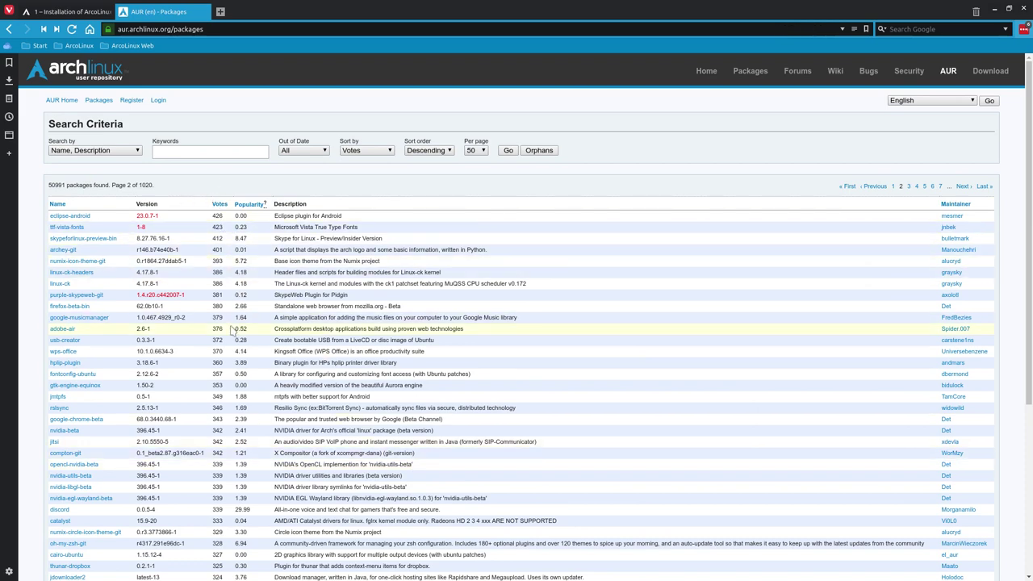
- Scroll through page 2 of the vote-sorted AUR list and clear the accidental text selection
scroll(231, 329, down, 4)
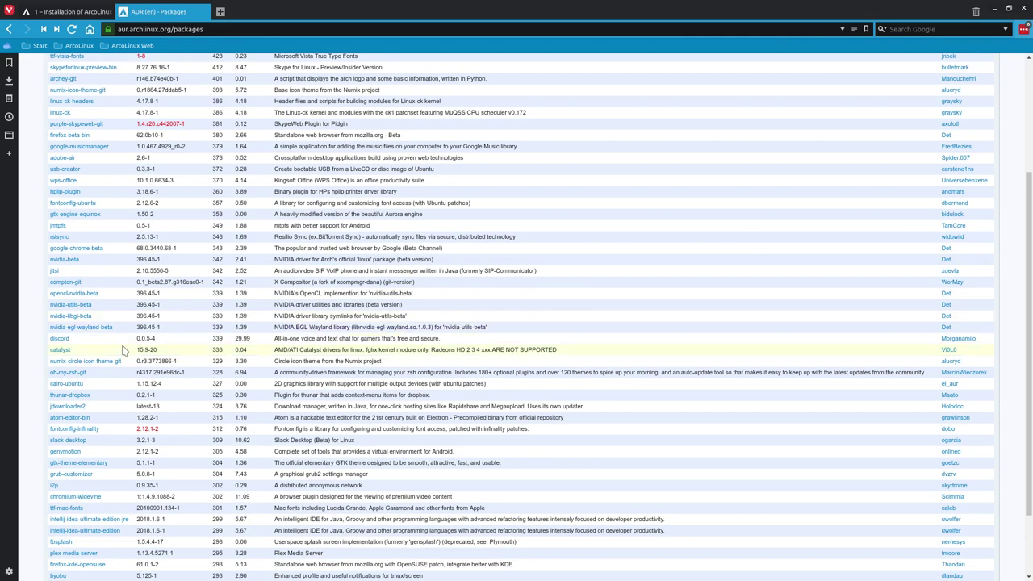
shift+click(50, 342)
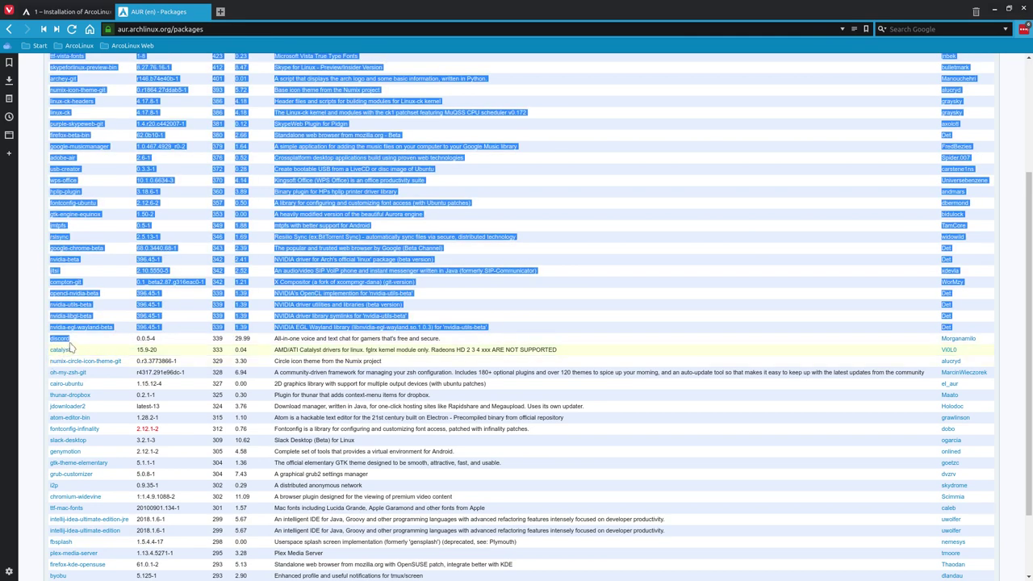
click(77, 346)
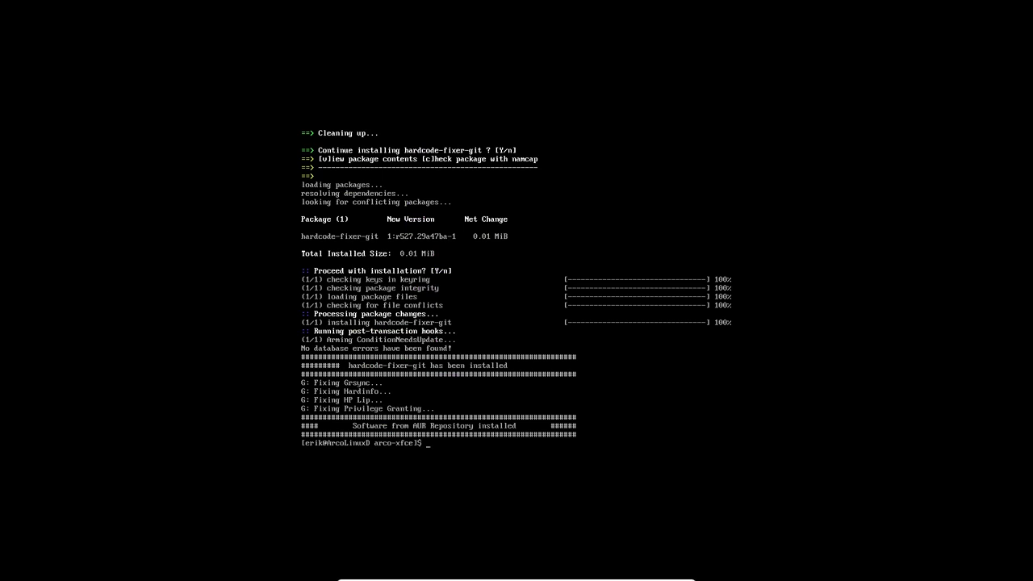
- Run 400-software-arch-linux-repo-distro-specific-v1.sh, installing mpc, ncmpcpp and dmenu
text(./300-software-AUR-repo-v1.sh)
key(ctrl+u)
text(./40)
key(Tab)
key(Return)
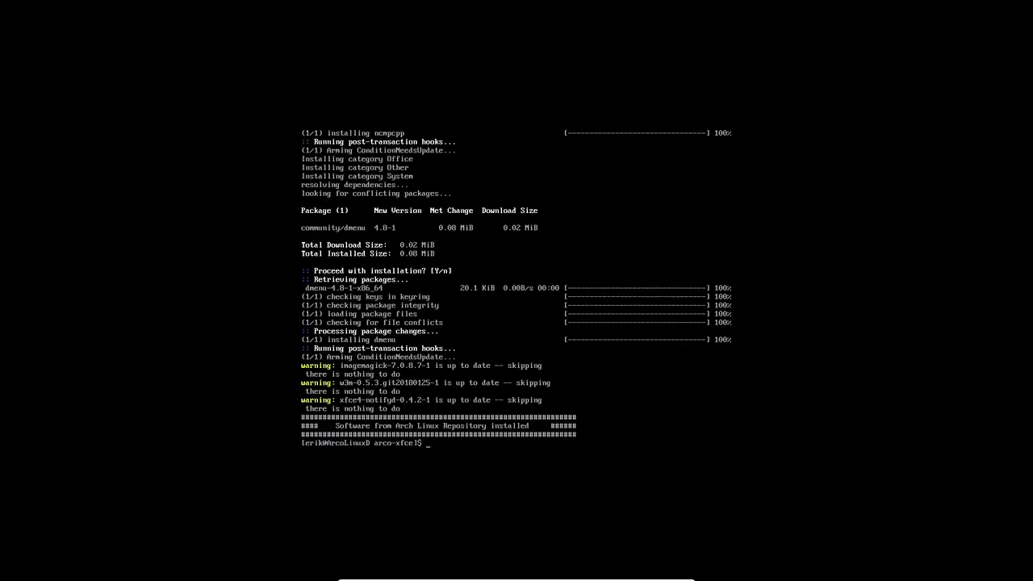
key(Up)
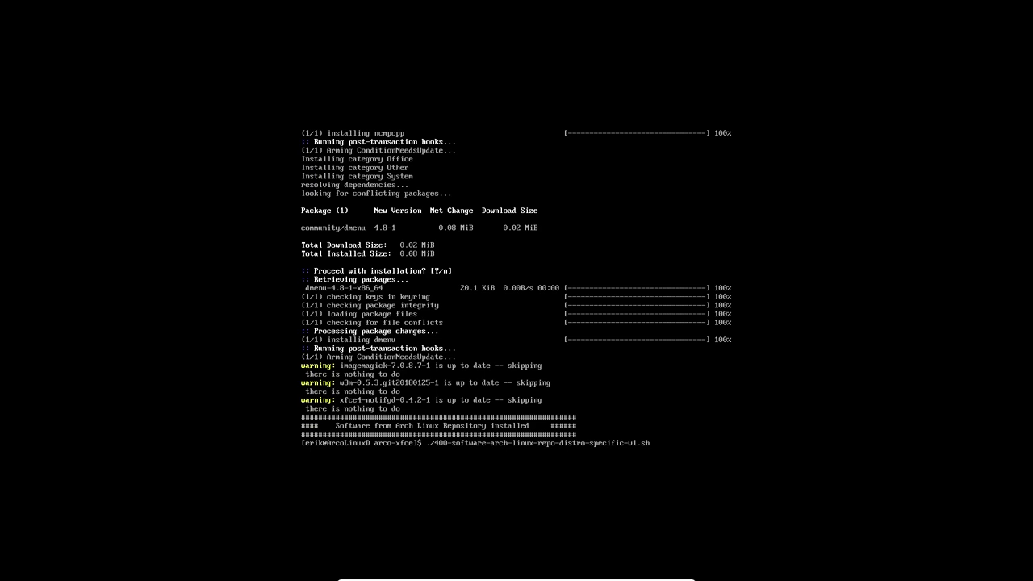
key(Down)
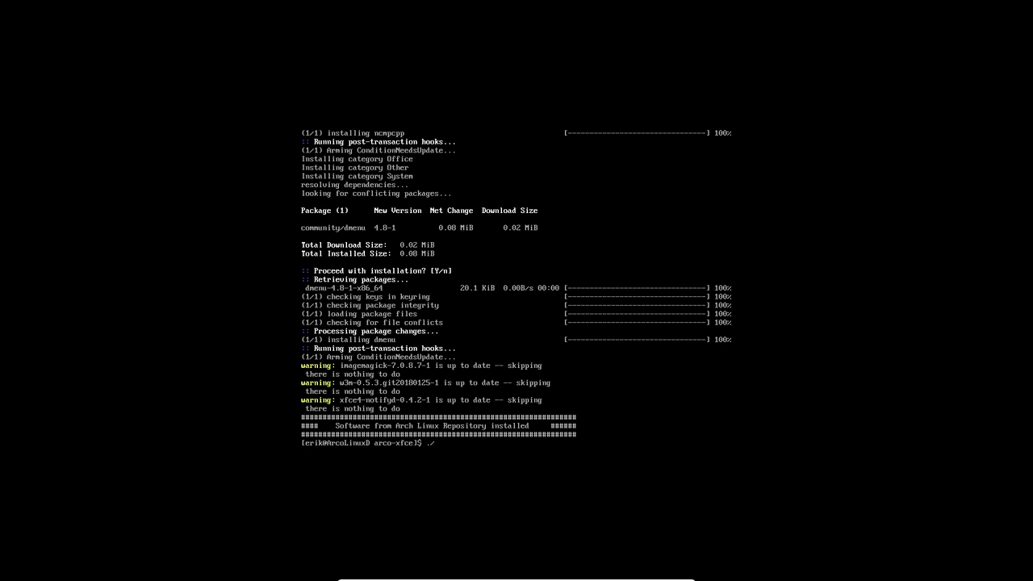
- Run 500-software-AUR-repo-distro-specific-v1.sh to install yad and other desktop-specific AUR software
key(Tab)
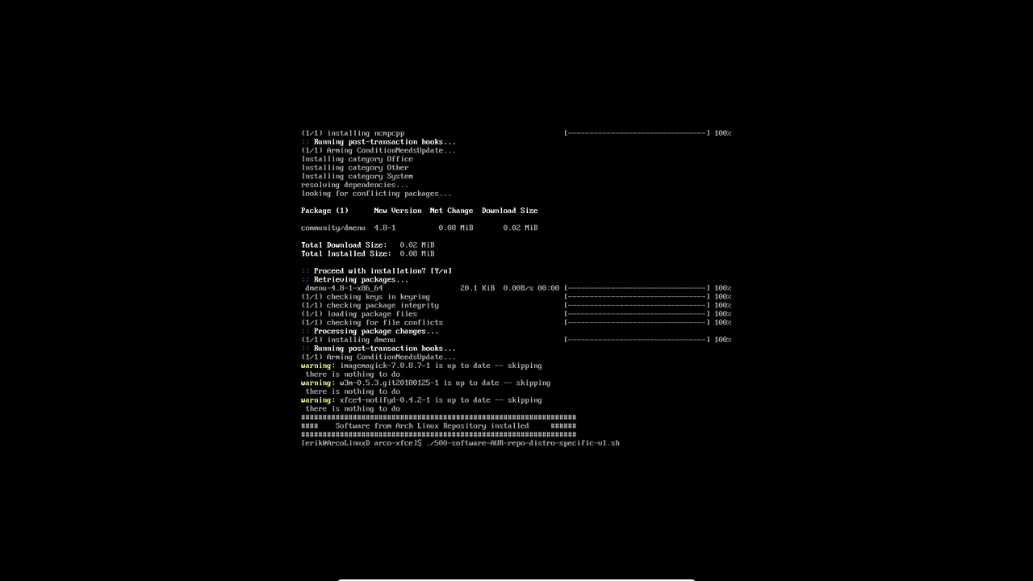
key(Return)
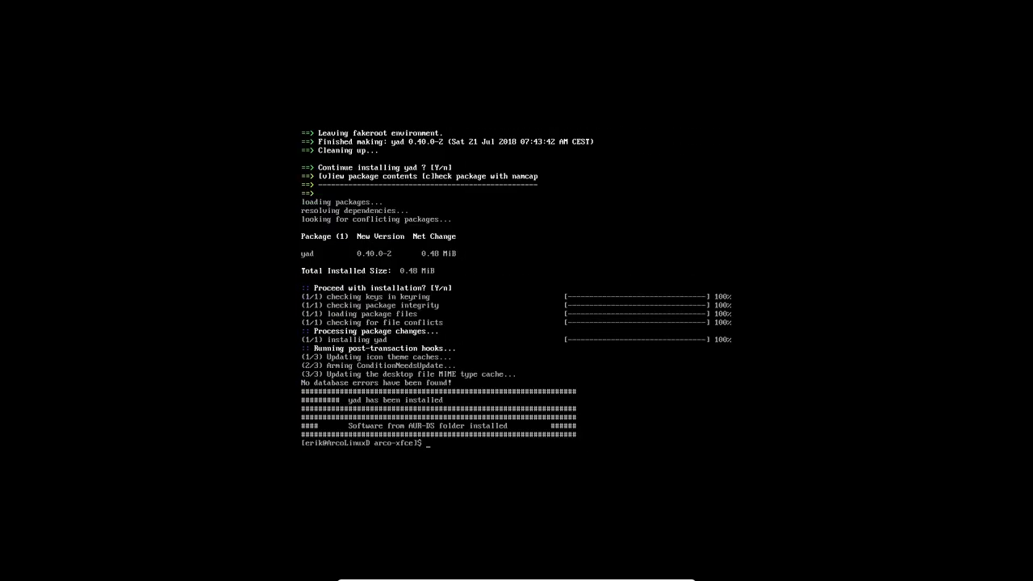
text(./5)
key(Tab)
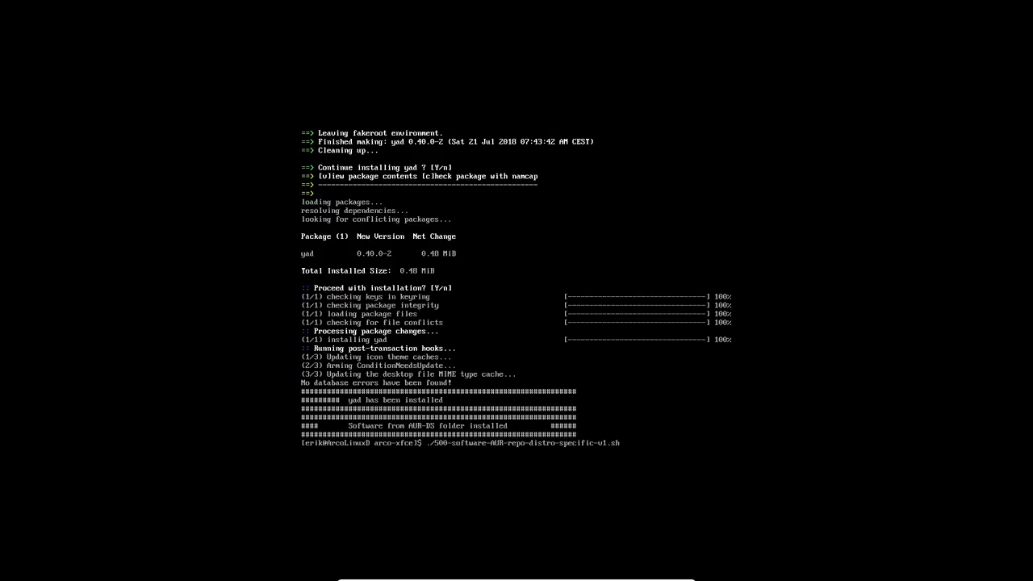
key(ctrl+u)
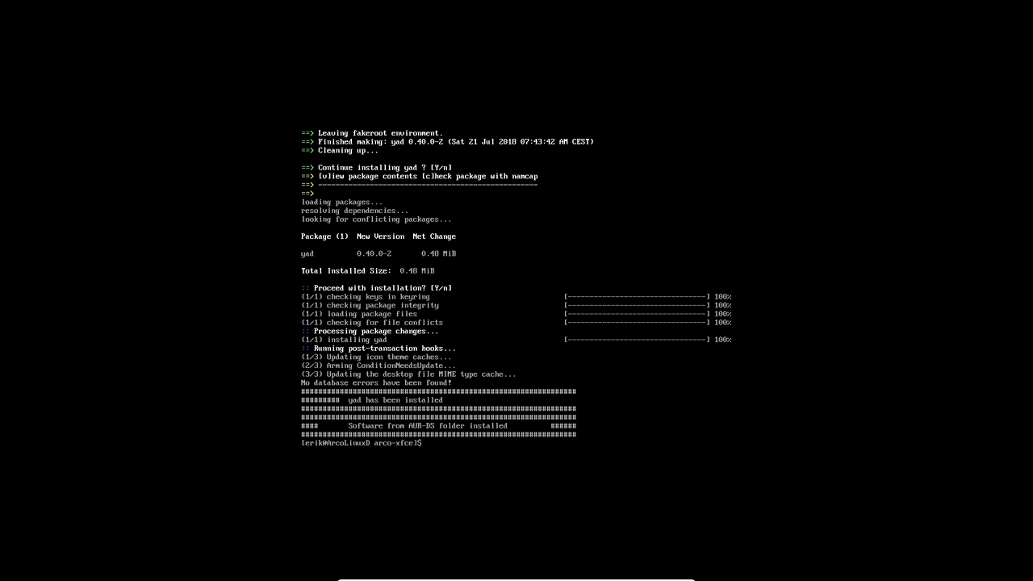
- List the scripts and enter ./600-software-from-ArcoLinux-repo-v1.sh at the prompt
text(ls)
key(Return)
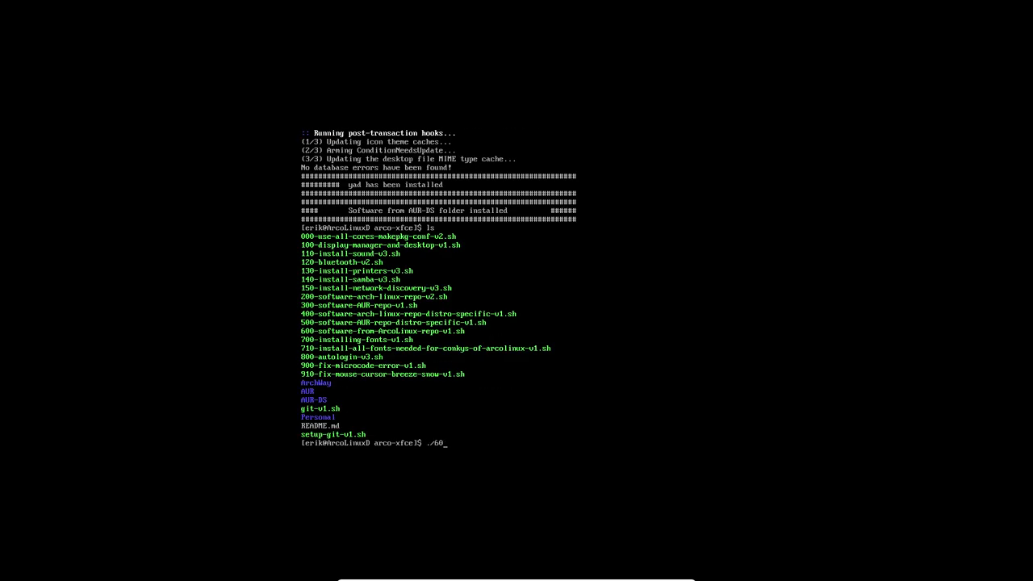
text(./60)
key(Tab)
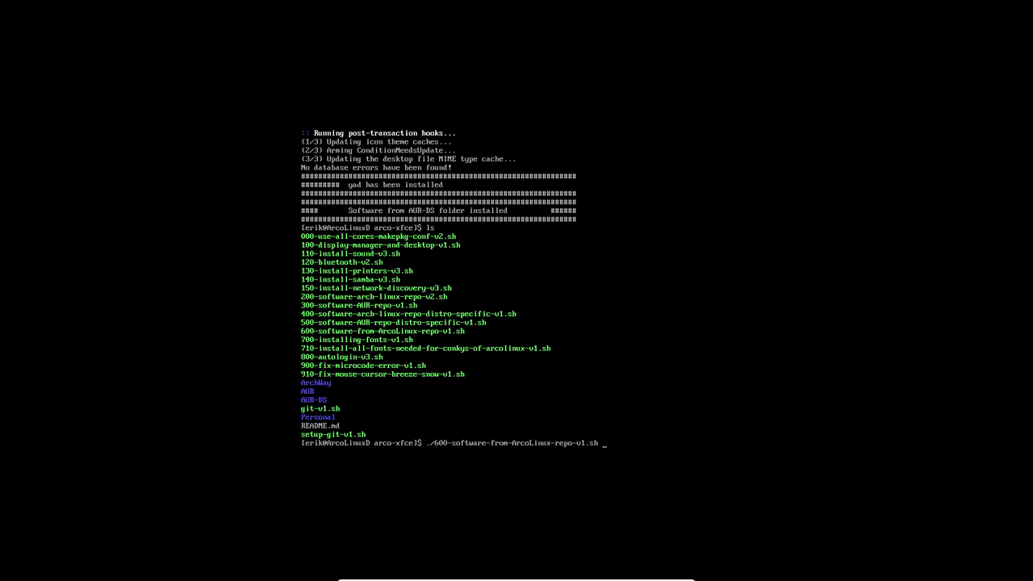
- Run 600-software-from-ArcoLinux-repo-v1.sh, installing variety, wallpapers, Thunar configs and copying /etc/skel
key(Return)
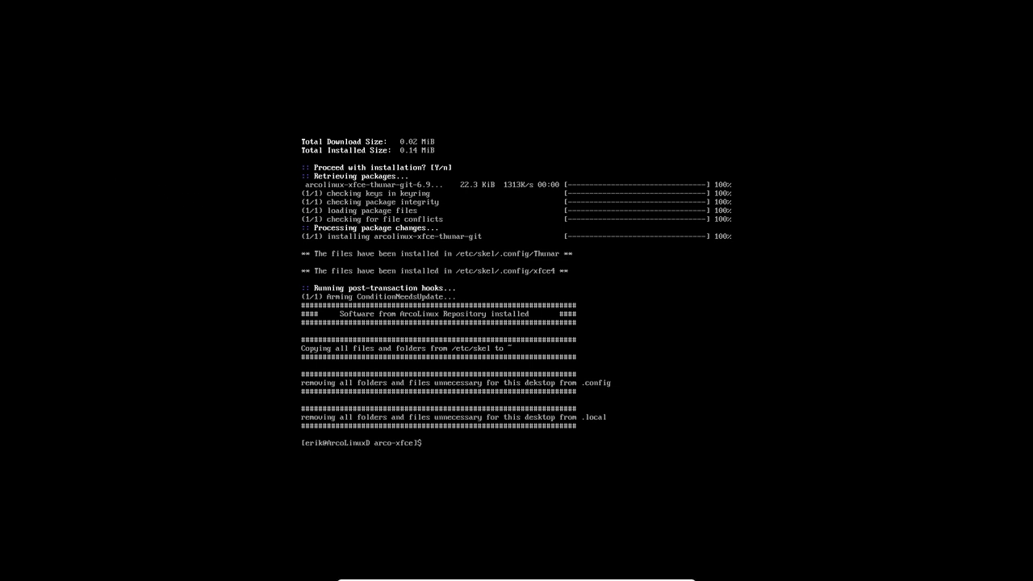
text(./6)
key(Tab)
key(ctrl+u)
- List the scripts and run 700-installing-fonts-v1.sh to install the standard fonts
text(ls)
key(Return)
text(./)
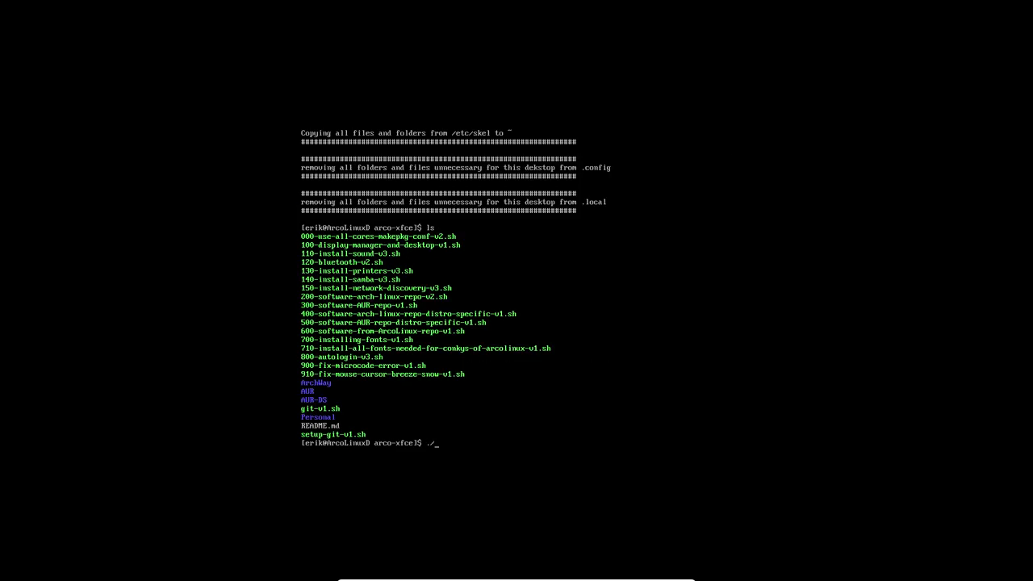
text(70)
key(Tab)
key(Return)
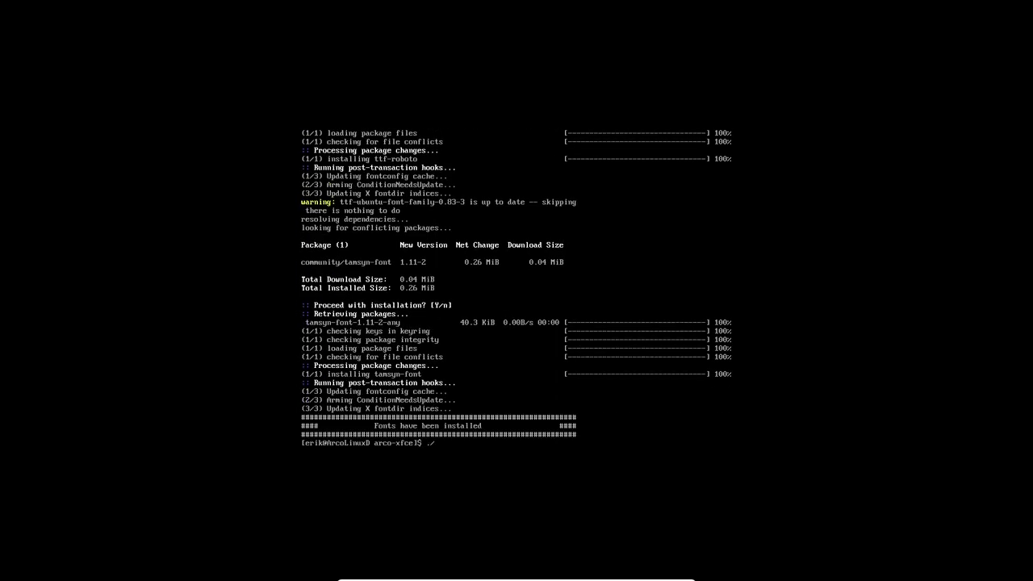
- Run 710-install-all-fonts-needed-for-conkys-of-arcolinux-v1.sh to add the conky fonts
text(710)
key(Tab)
key(Return)
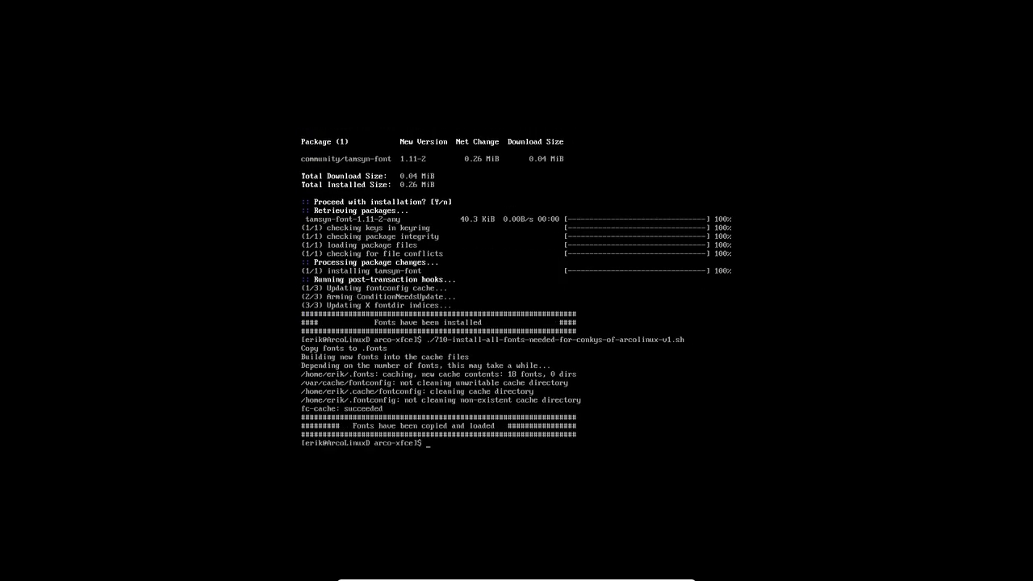
text(ls)
key(Return)
text(./800)
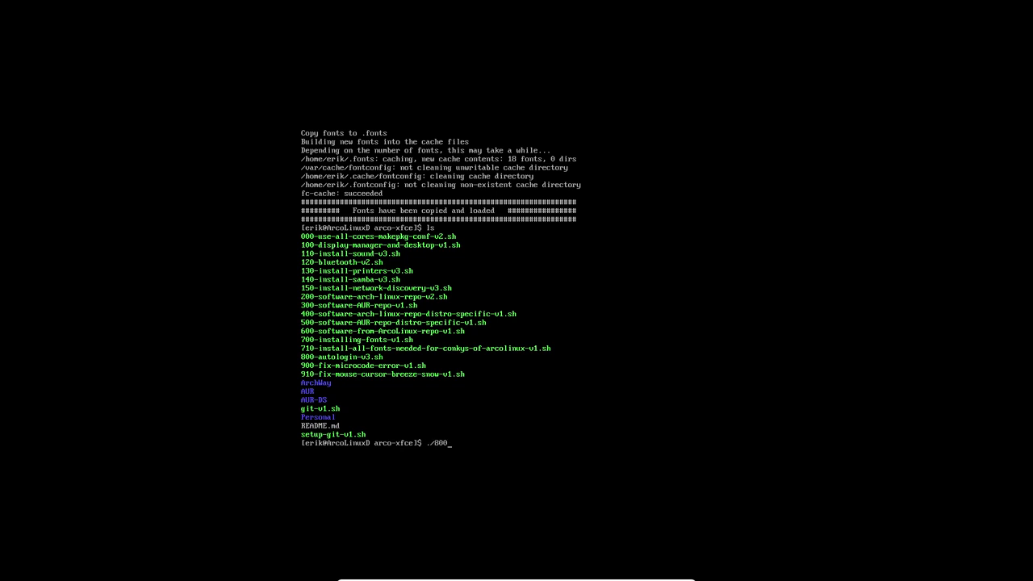
- Run ./800-autologin-v3.sh and enter the user's login name to enable autologin
key(Tab)
key(Return)
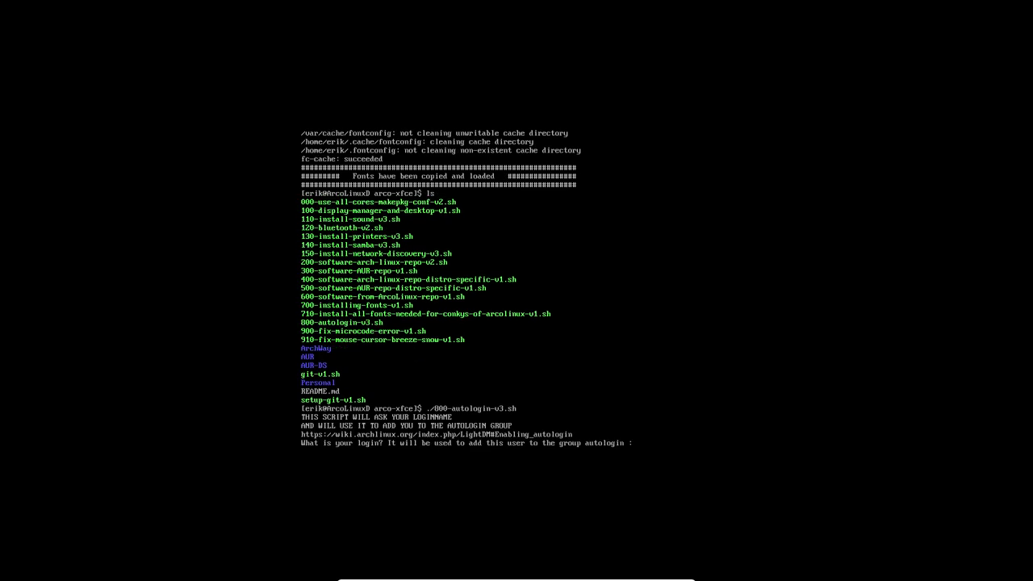
text(eri)
key(BackSpace)
key(BackSpace)
text(erik)
key(Return)
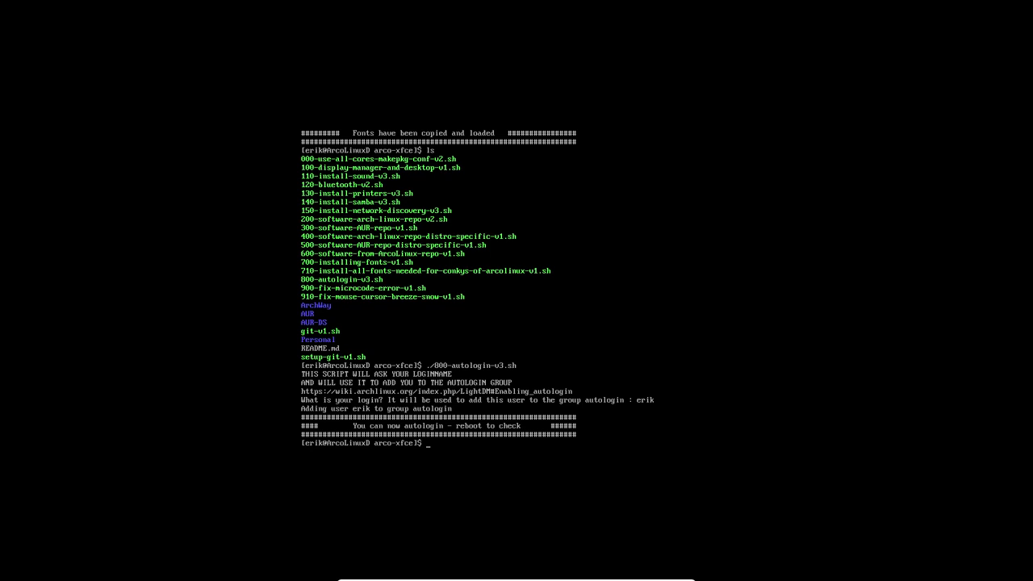
- Run ./900-fix-microcode-error-v1.sh to apply the microcode error fix
text(./90)
key(Tab)
key(Return)
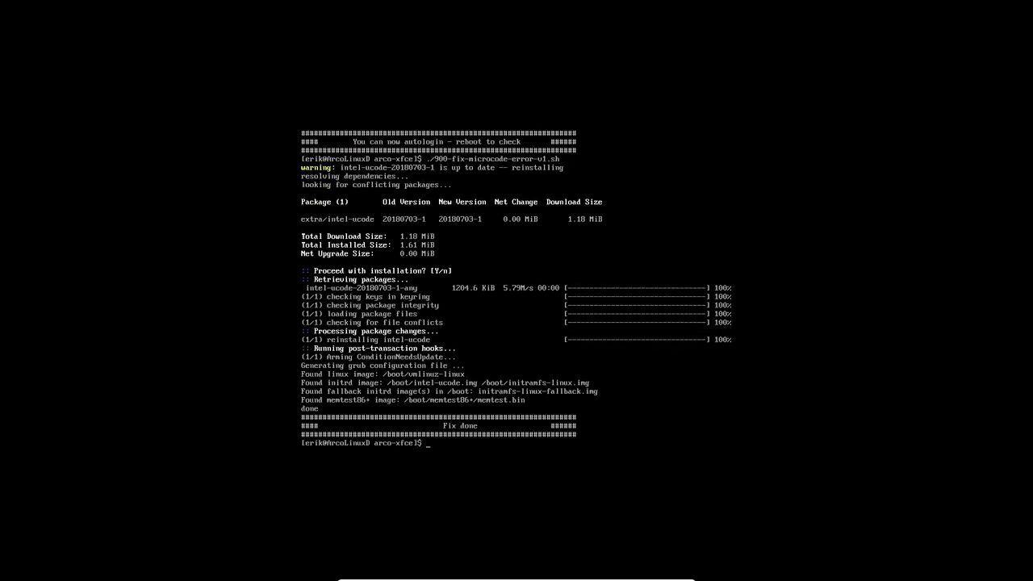
- List the scripts, run ./910-fix-mouse-cursor-breeze-snow-v1.sh, then restart the VM with sudo reboot
text(ls)
key(Return)
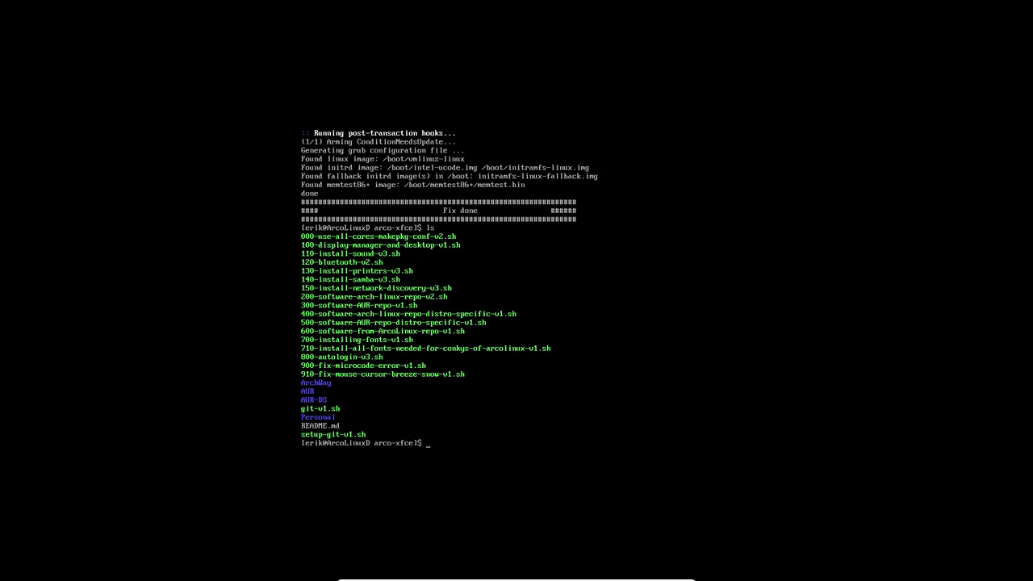
text(./910)
key(Tab)
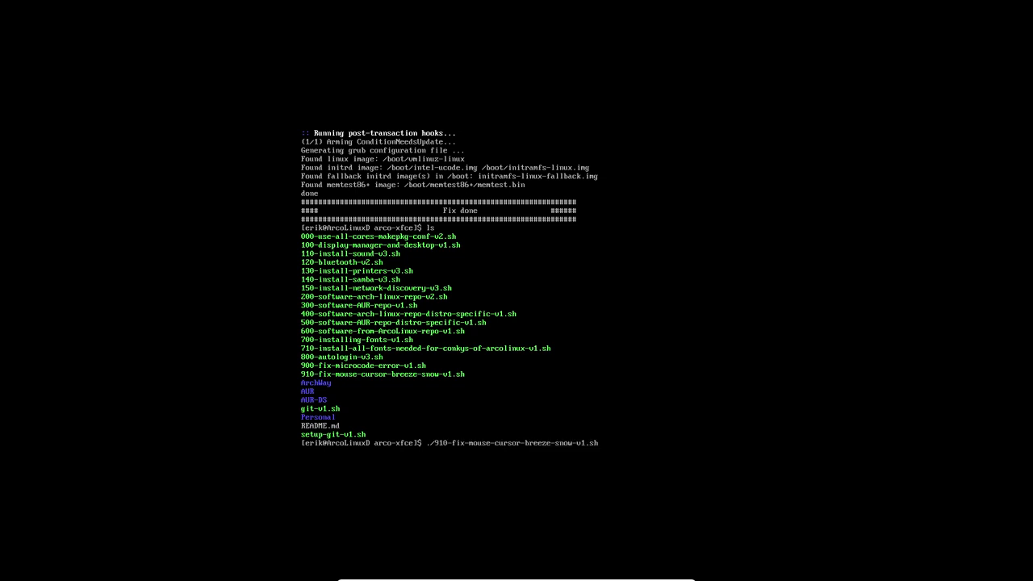
key(Return)
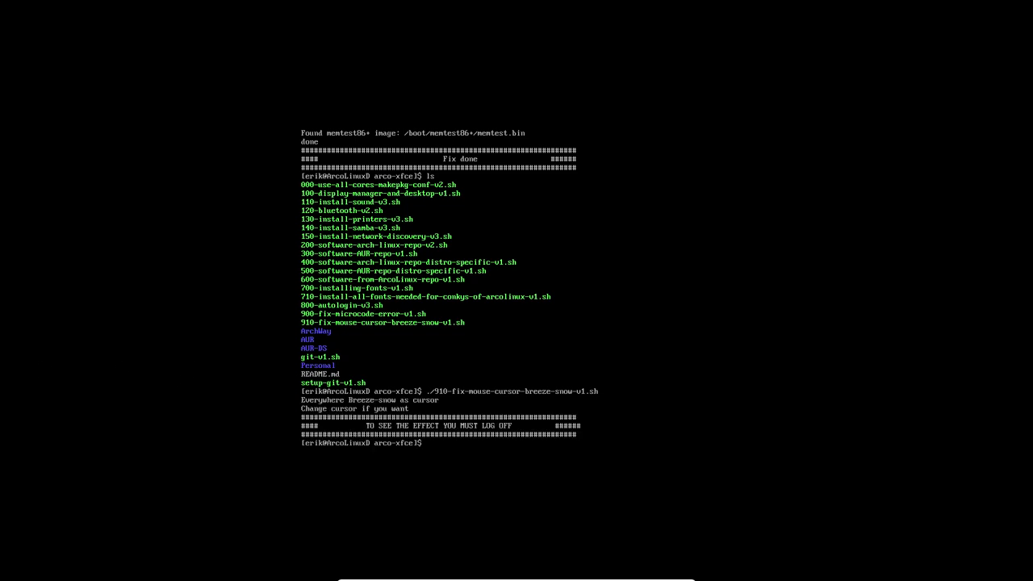
text(sudo reboot)
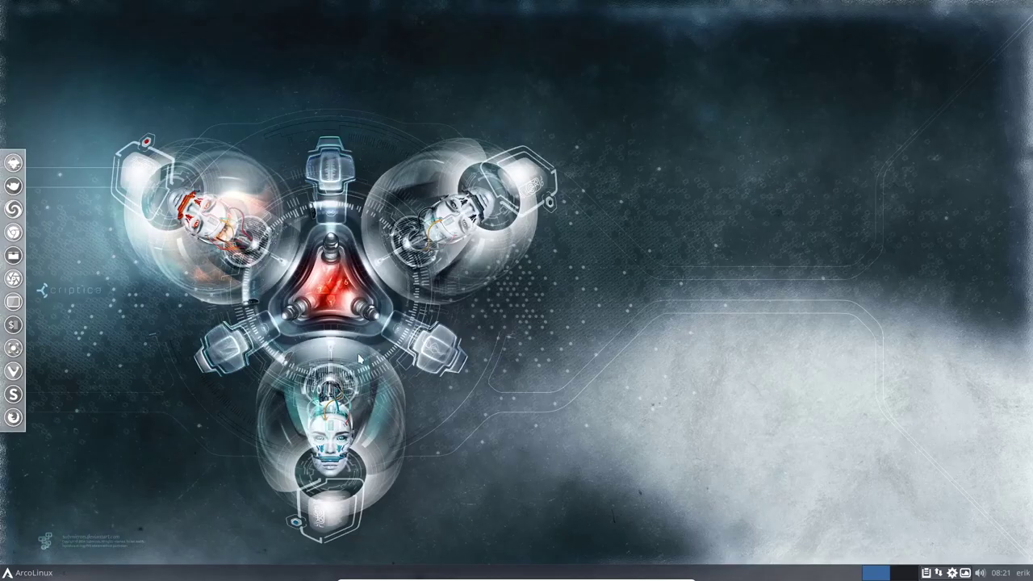
- Launch File Manager from the ArcoLinux menu's Favourites and drag its window to the screen centre
click(25, 573)
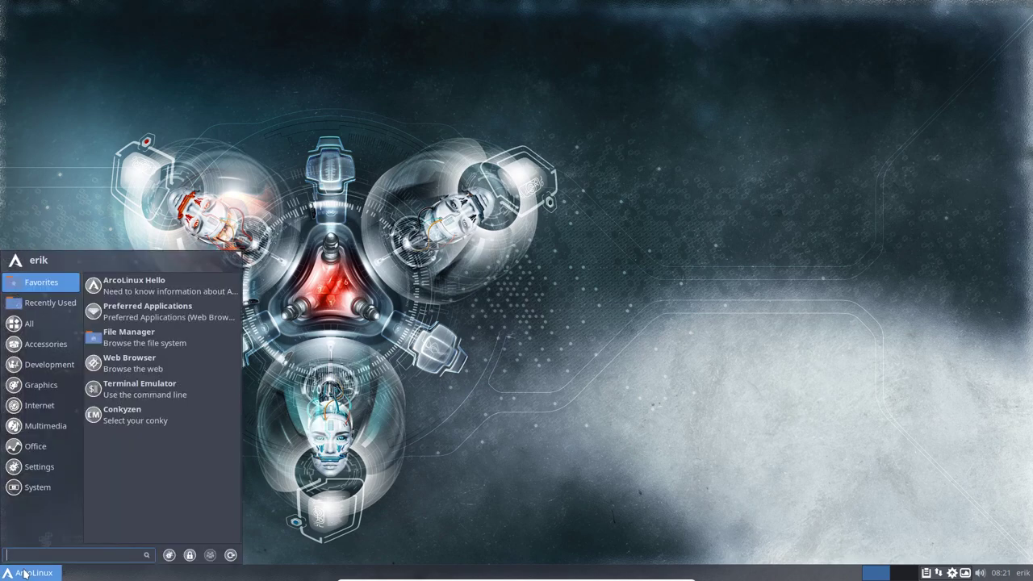
click(226, 345)
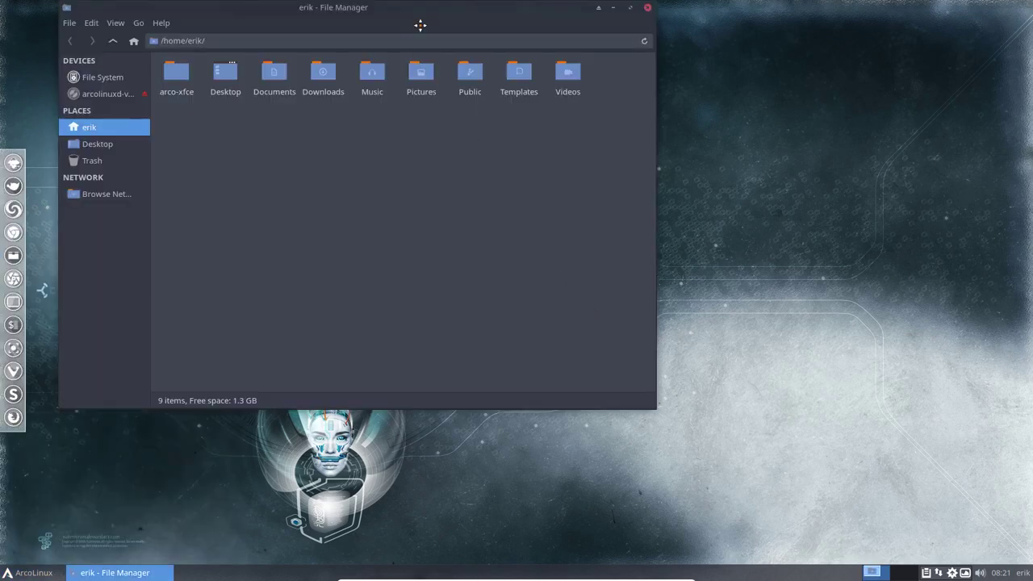
drag(421, 25, 583, 80)
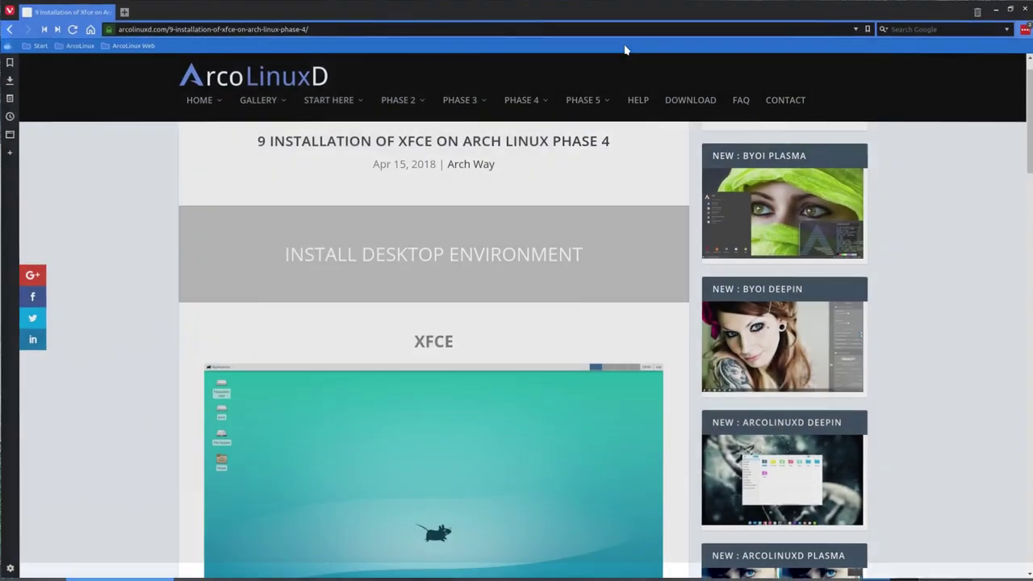
scroll(419, 377, down, 3)
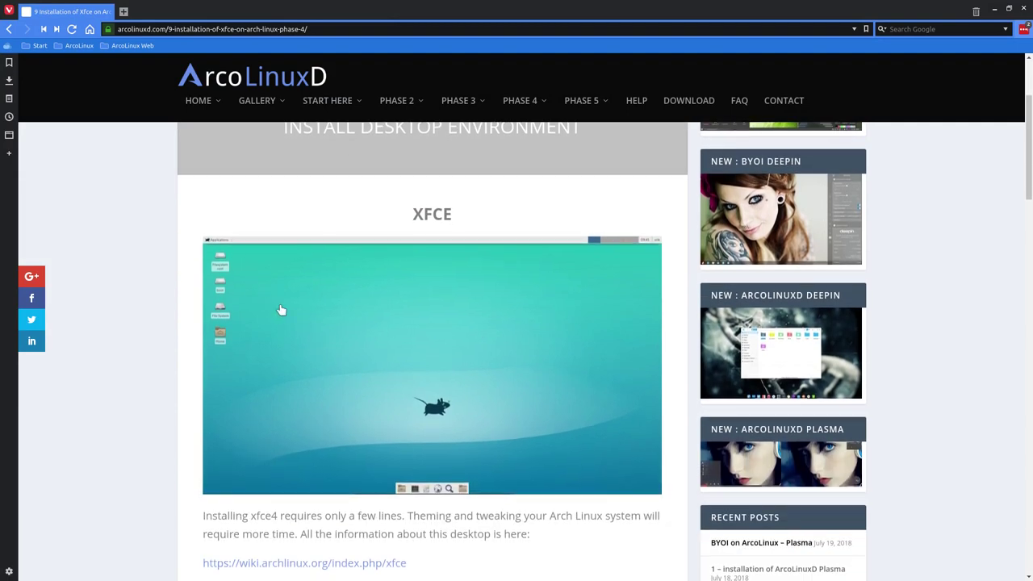
scroll(319, 331, down, 1)
click(417, 290)
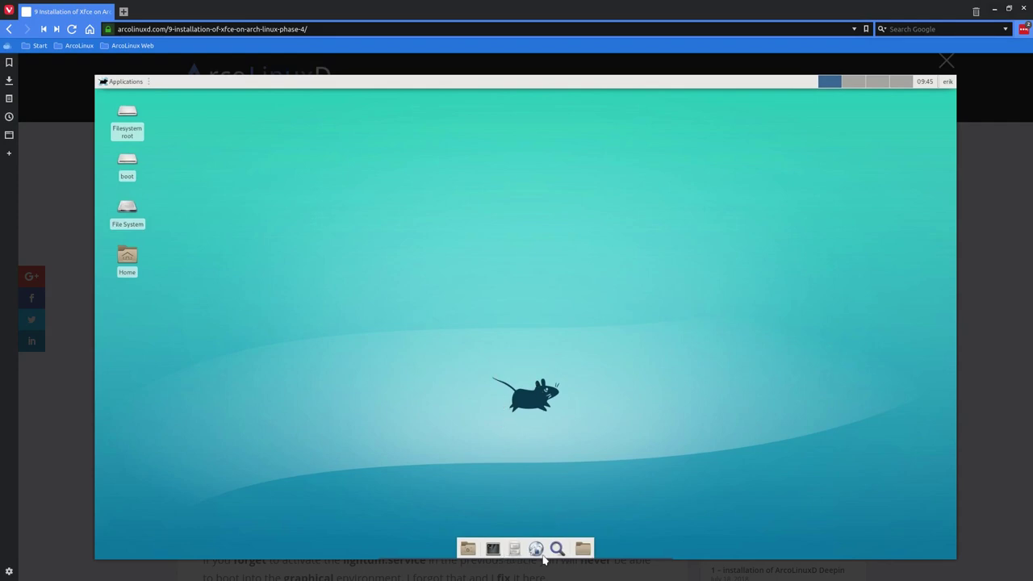
scroll(565, 541, down, 1)
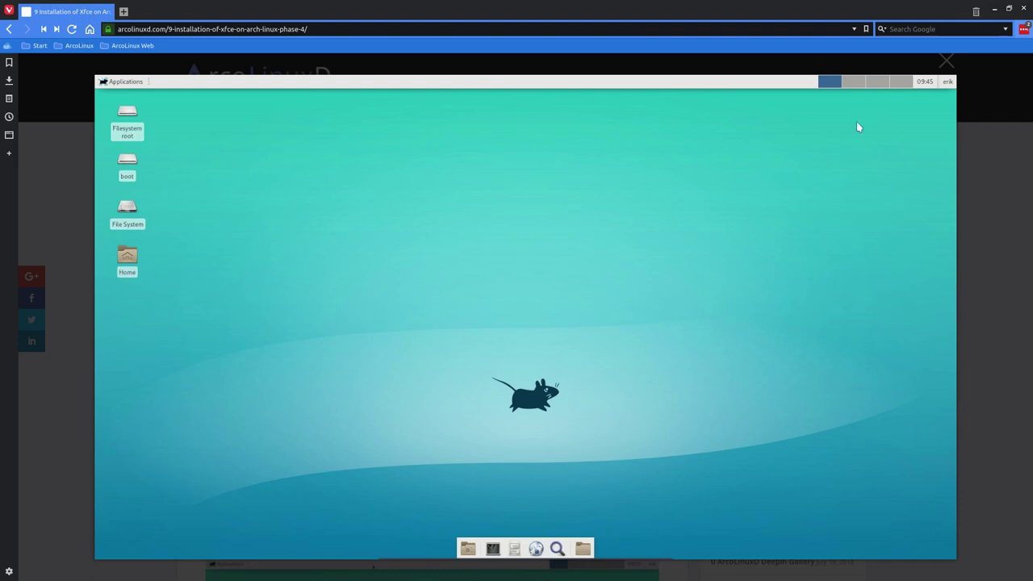
click(977, 175)
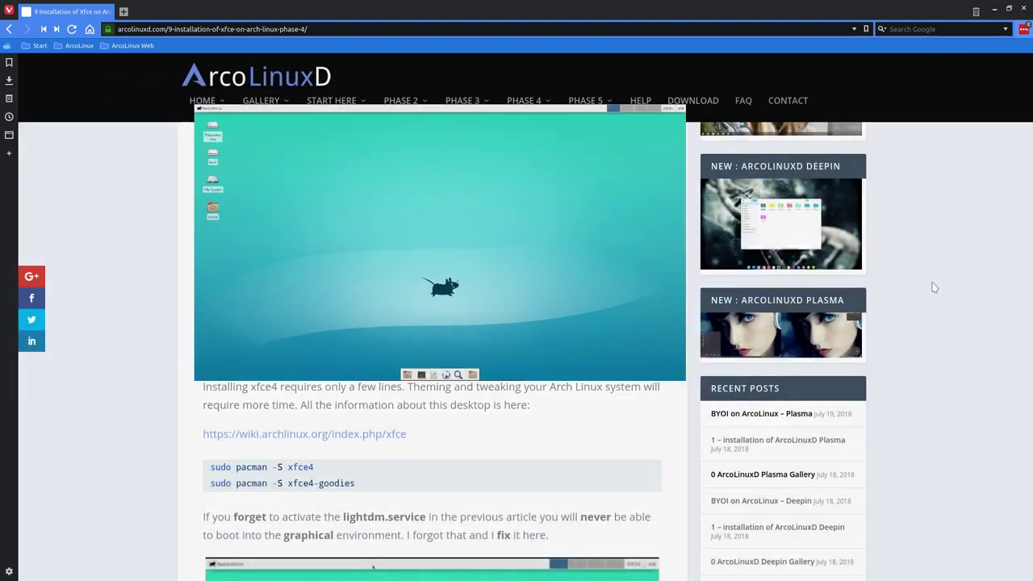
scroll(297, 343, up, 2)
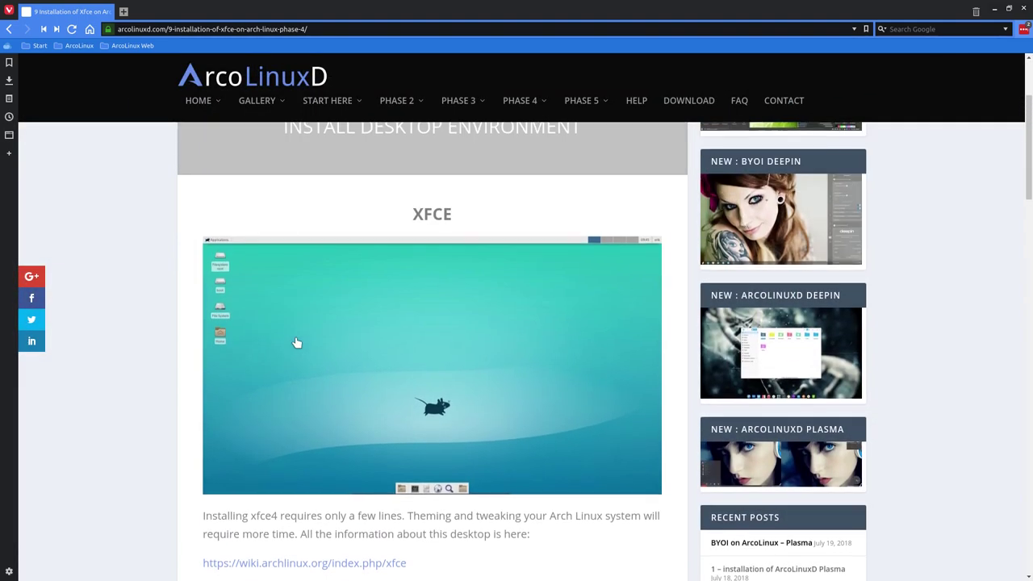
scroll(304, 396, down, 3)
drag(360, 398, 214, 381)
scroll(358, 381, up, 3)
scroll(388, 344, down, 7)
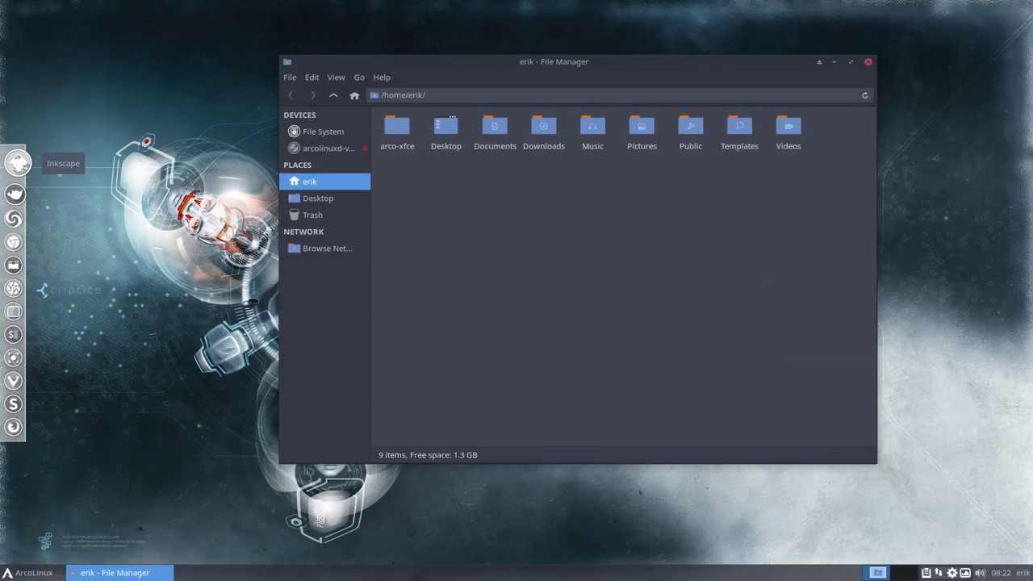
- Close File Manager and use Variety's Next to switch the wallpaper to ib4df.jpg
click(164, 416)
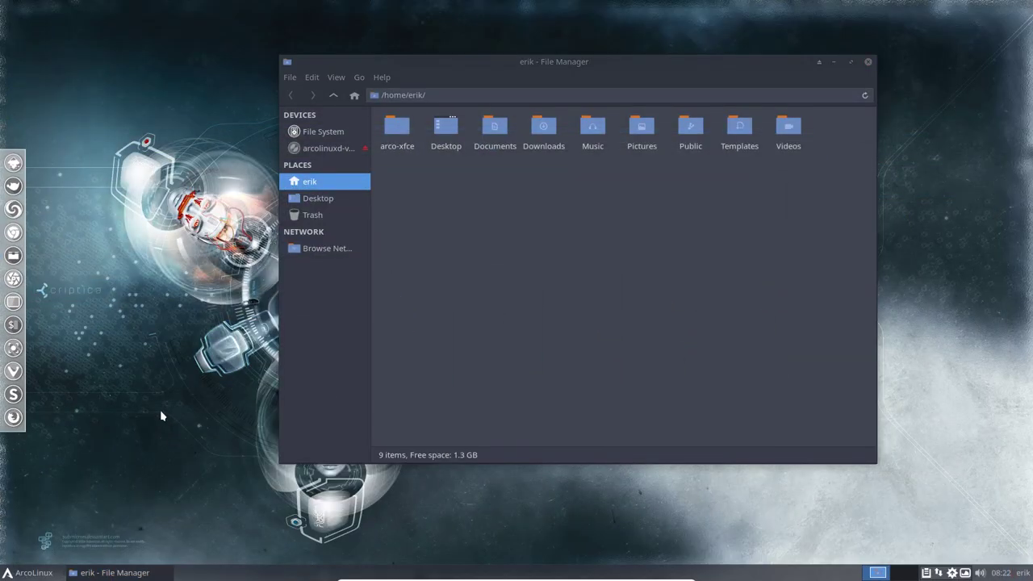
click(868, 63)
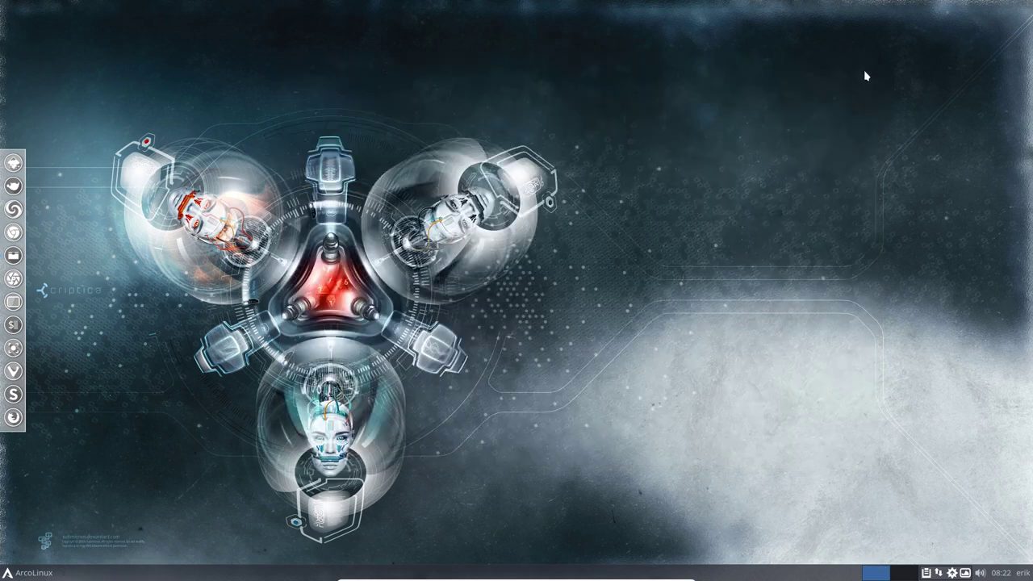
click(965, 572)
click(883, 332)
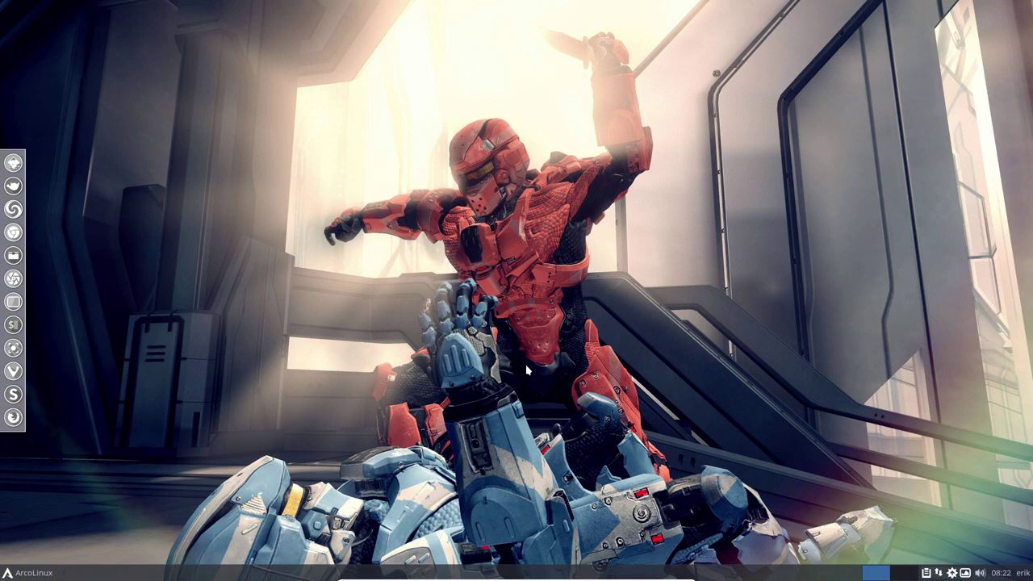
click(965, 573)
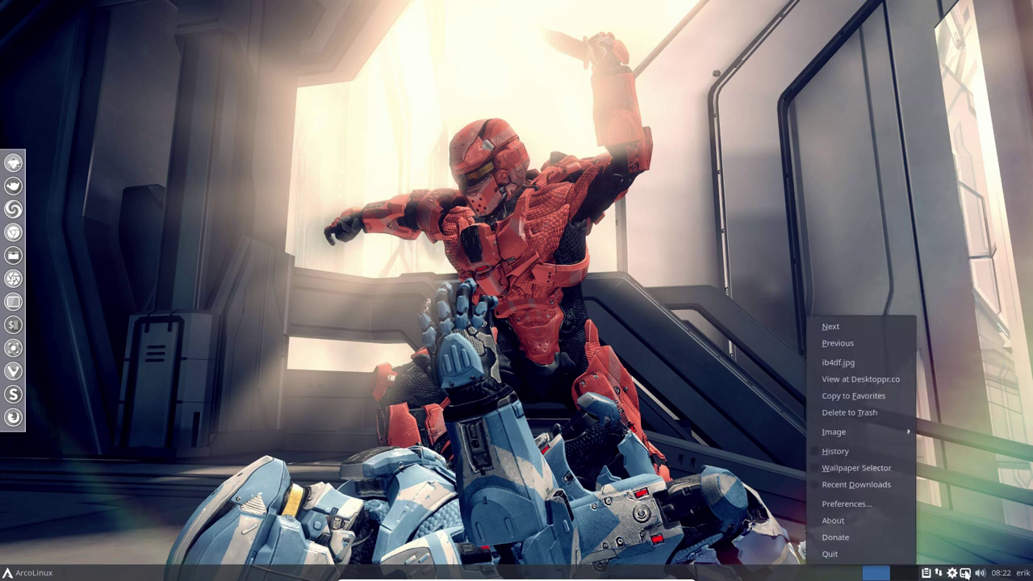
- View the current wallpaper on Desktoppr.co, accepting both keyring dialogs, and maximise Chromium
click(874, 379)
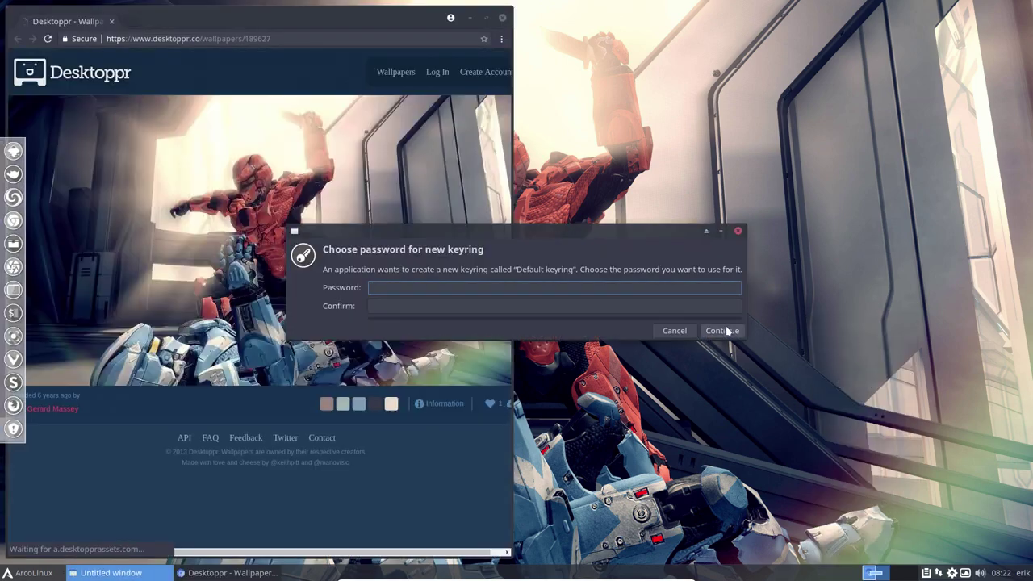
click(721, 330)
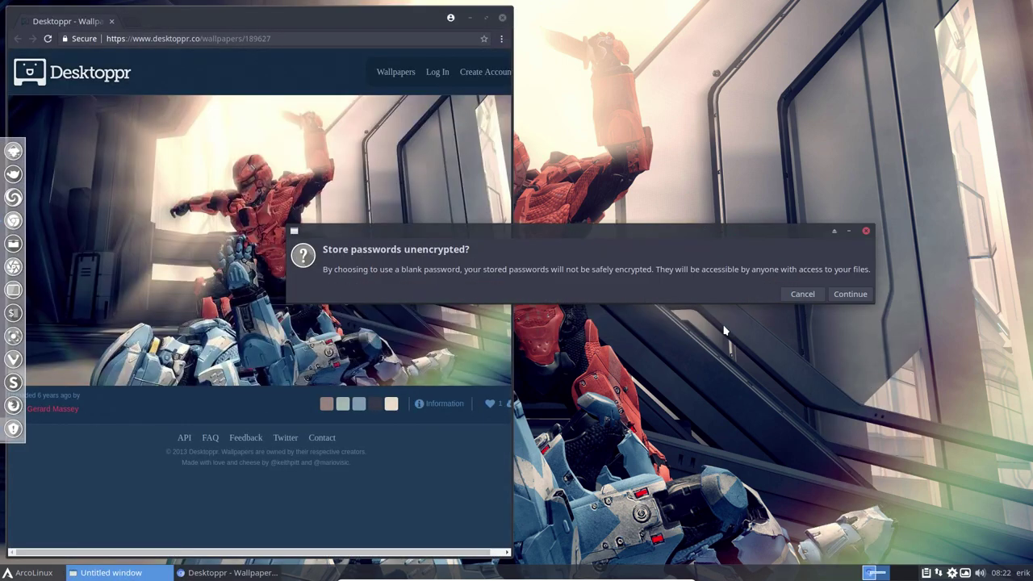
click(849, 293)
double_click(435, 22)
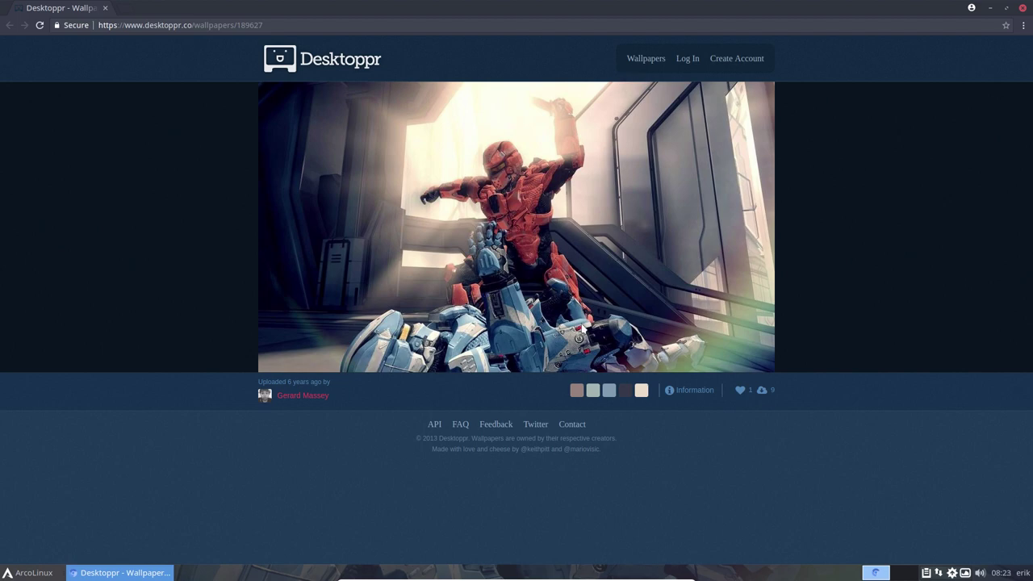
- Browse the uploader's collection, open the melting Rubik's cube wallpaper, go back, and close Chromium
click(320, 396)
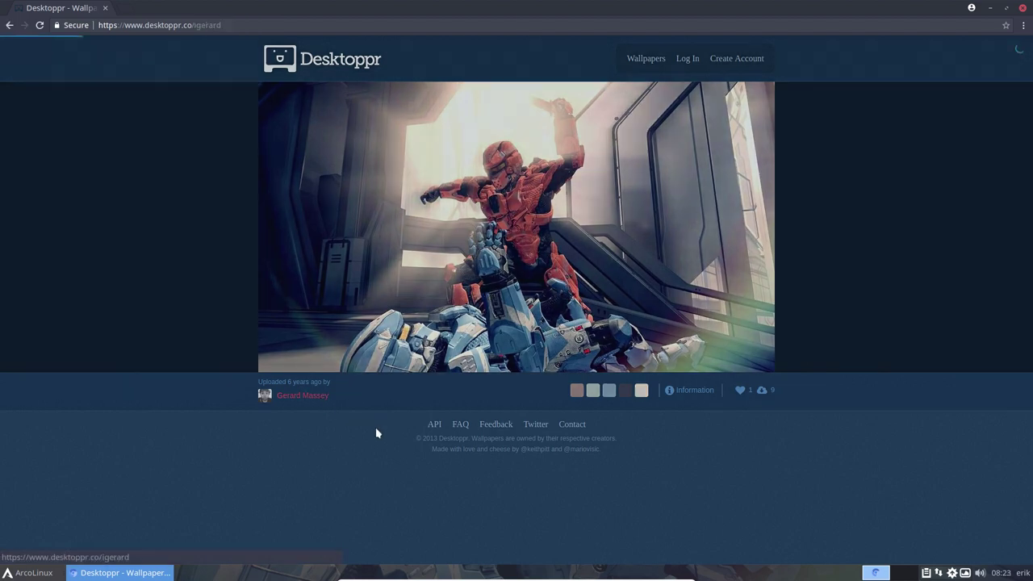
scroll(375, 433, down, 1)
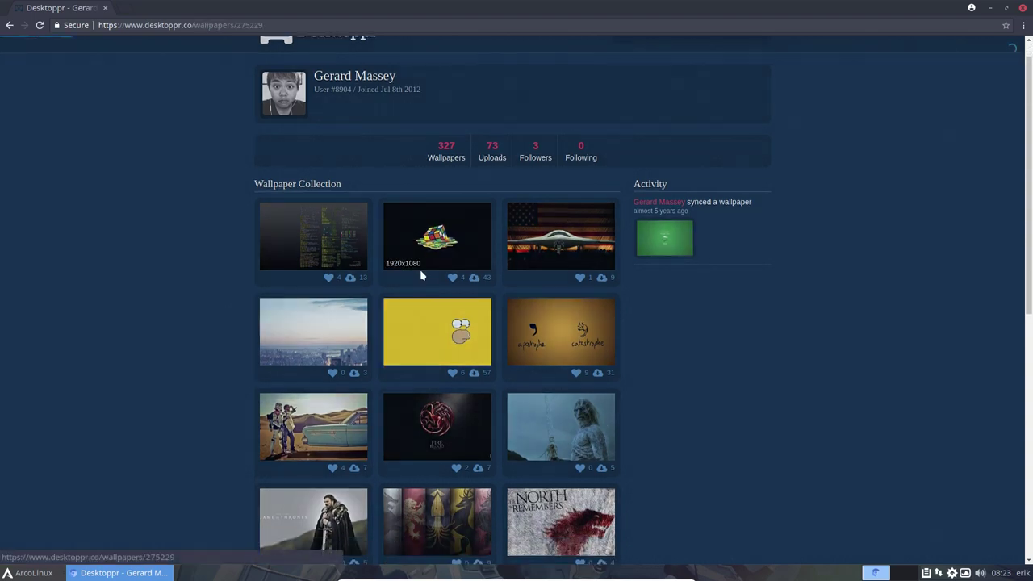
click(419, 266)
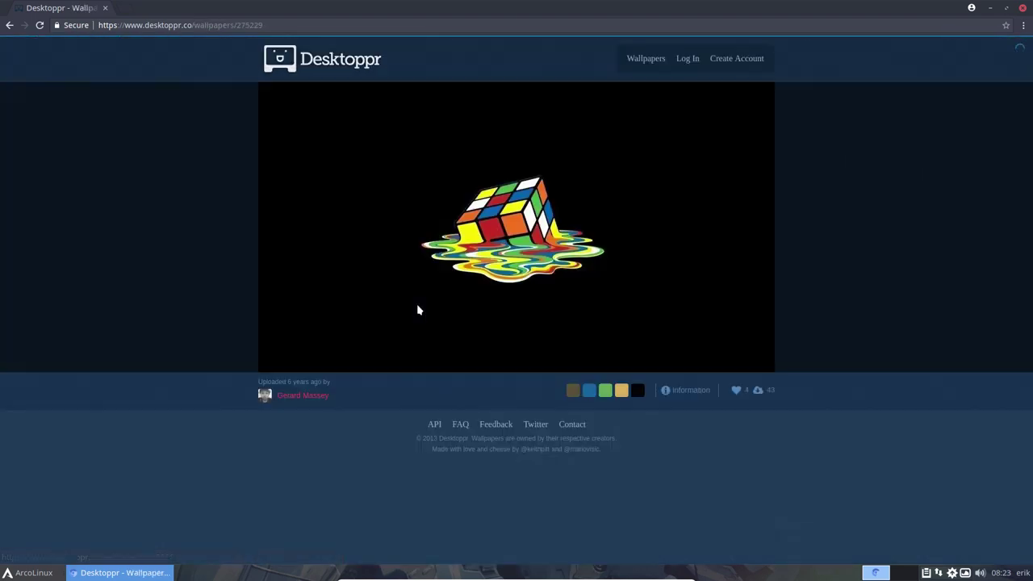
click(10, 25)
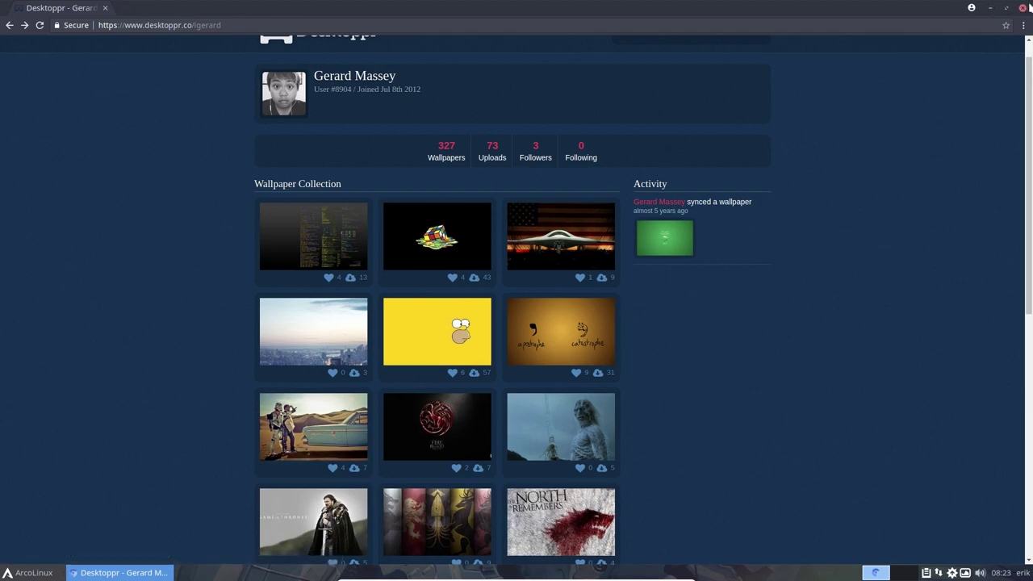
click(1025, 8)
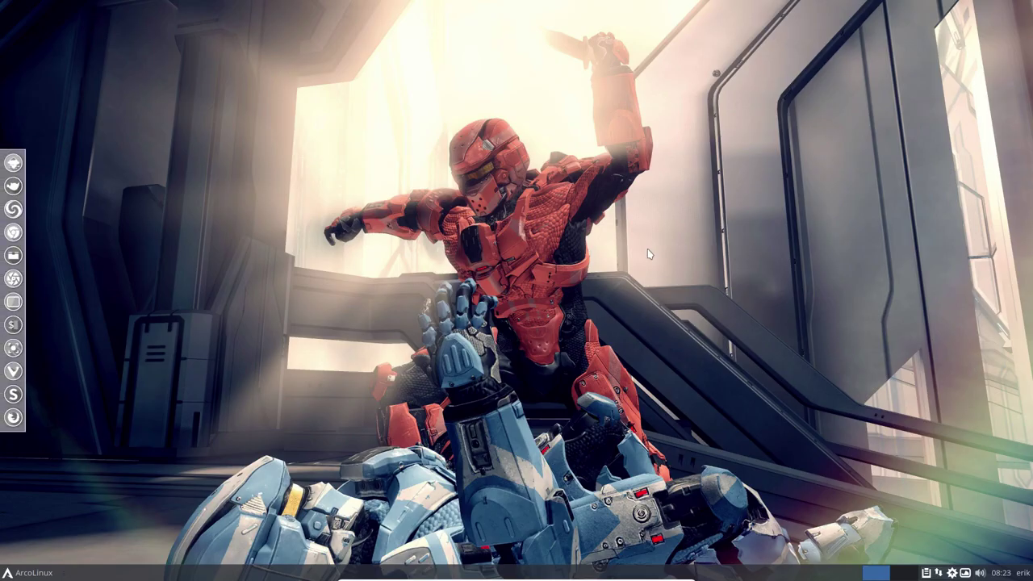
- Open a termite terminal with neofetch, centre it, and highlight Xfce on the DE line
key(ctrl+alt+Return)
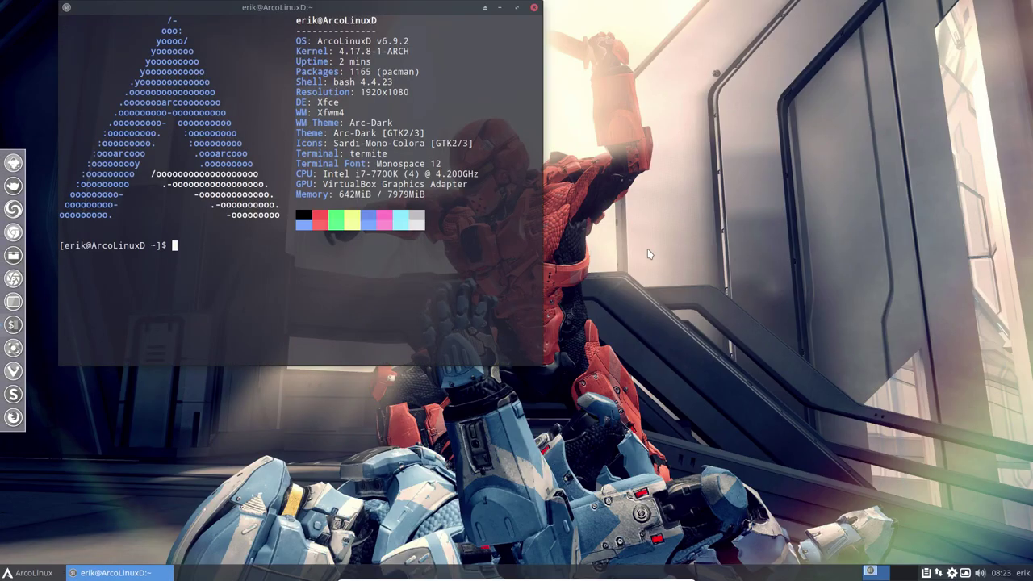
drag(433, 10, 623, 101)
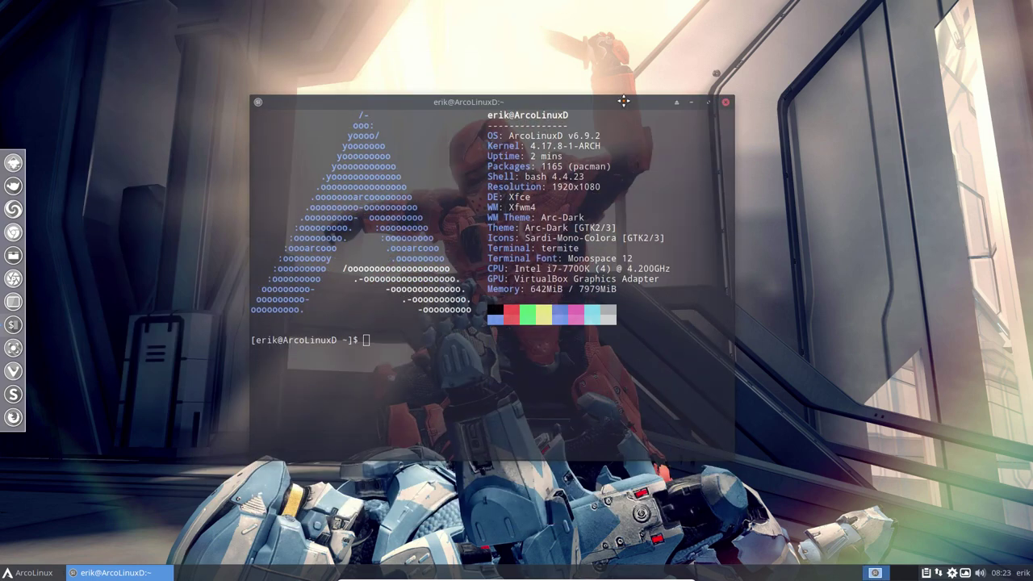
double_click(515, 197)
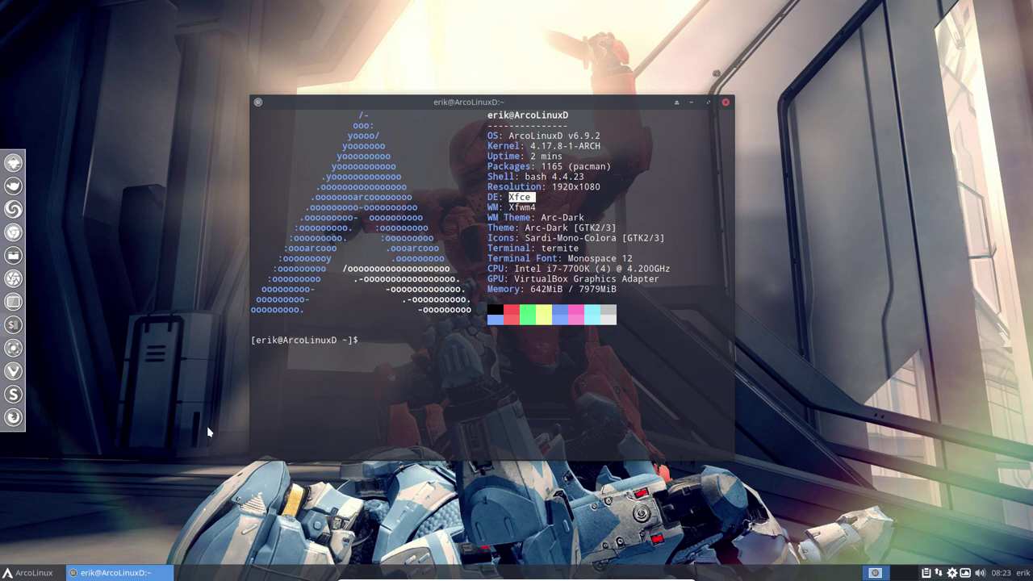